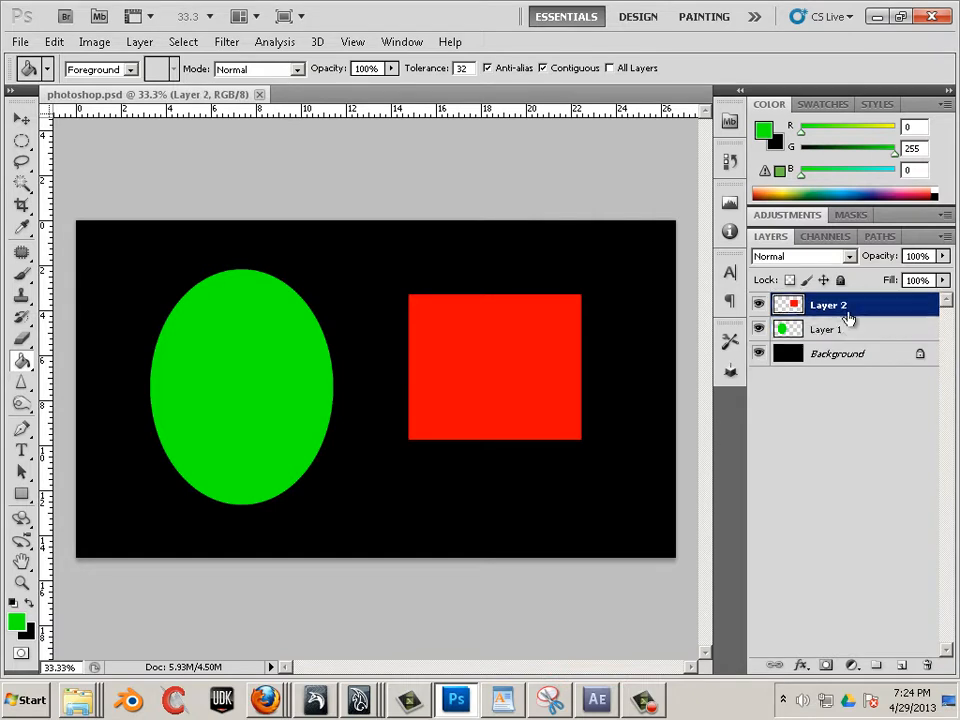
pyautogui.click(838, 334)
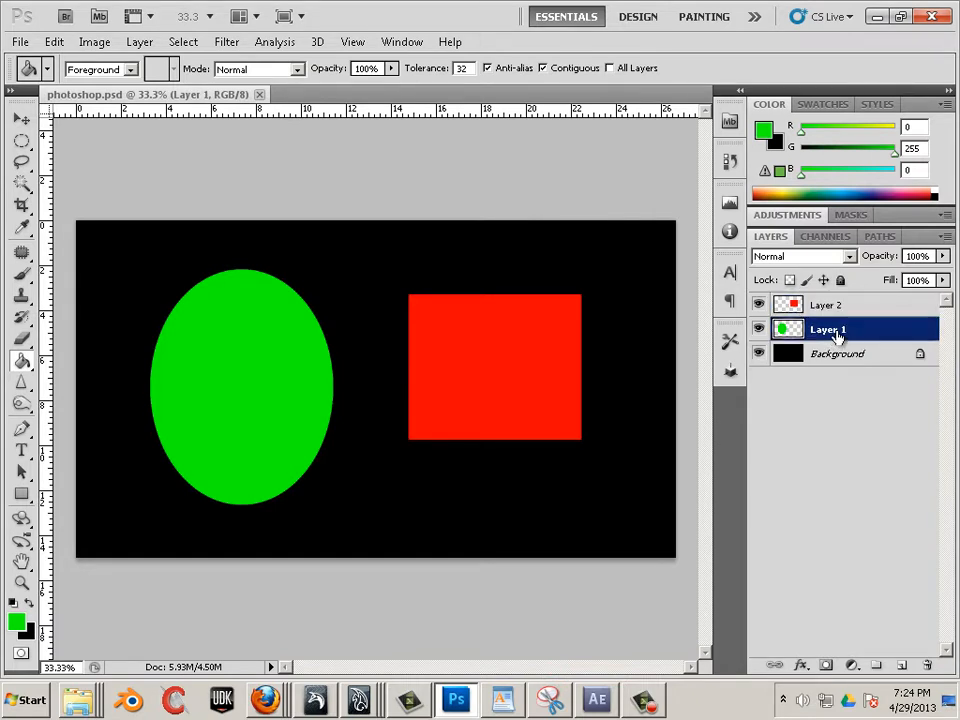
pyautogui.rightClick(838, 334)
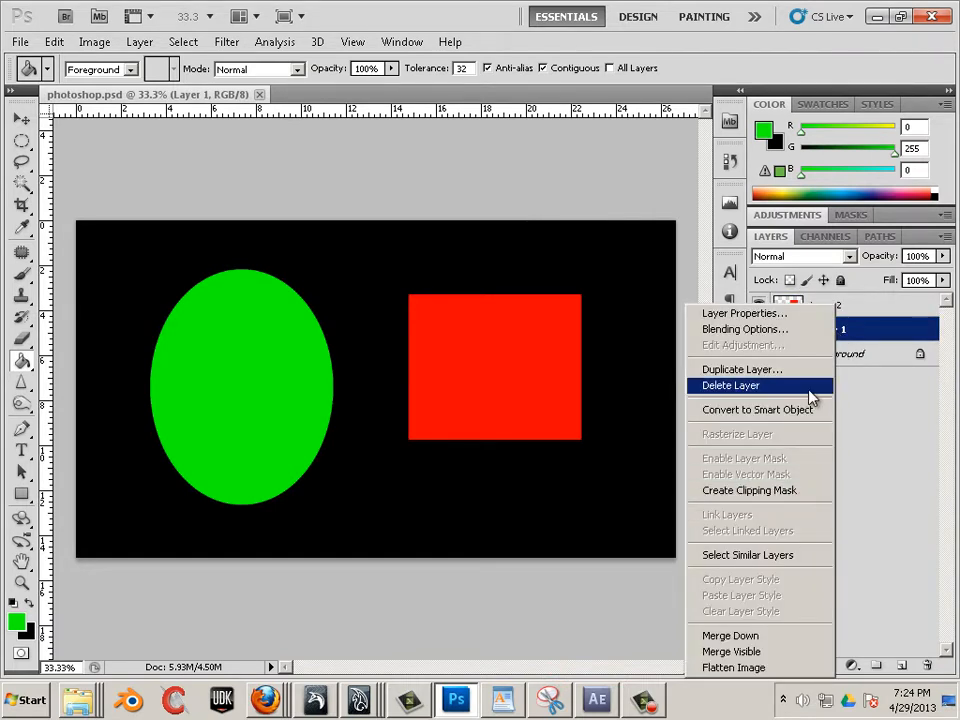
pyautogui.click(866, 409)
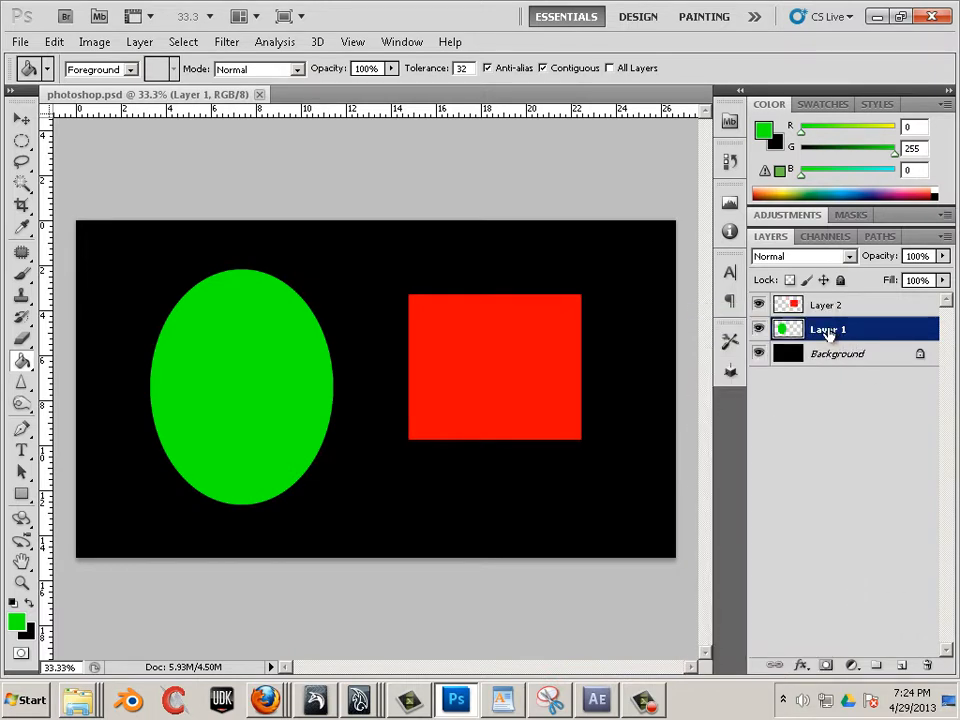
# - Rename the green ellipse's layer as Green and the red rectangle's layer as Red
pyautogui.doubleClick(830, 330)
pyautogui.write('Green')
pyautogui.doubleClick(830, 305)
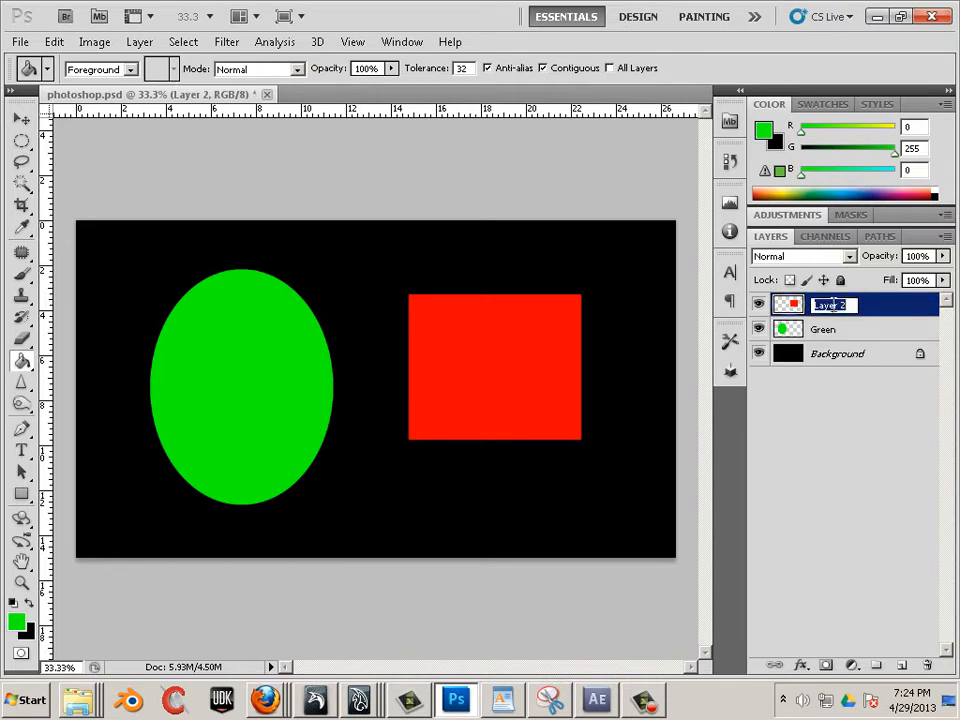
pyautogui.write('Red')
pyautogui.press('Return')
# - Delete the black Background layer so the two shapes sit on transparency
pyautogui.click(856, 358)
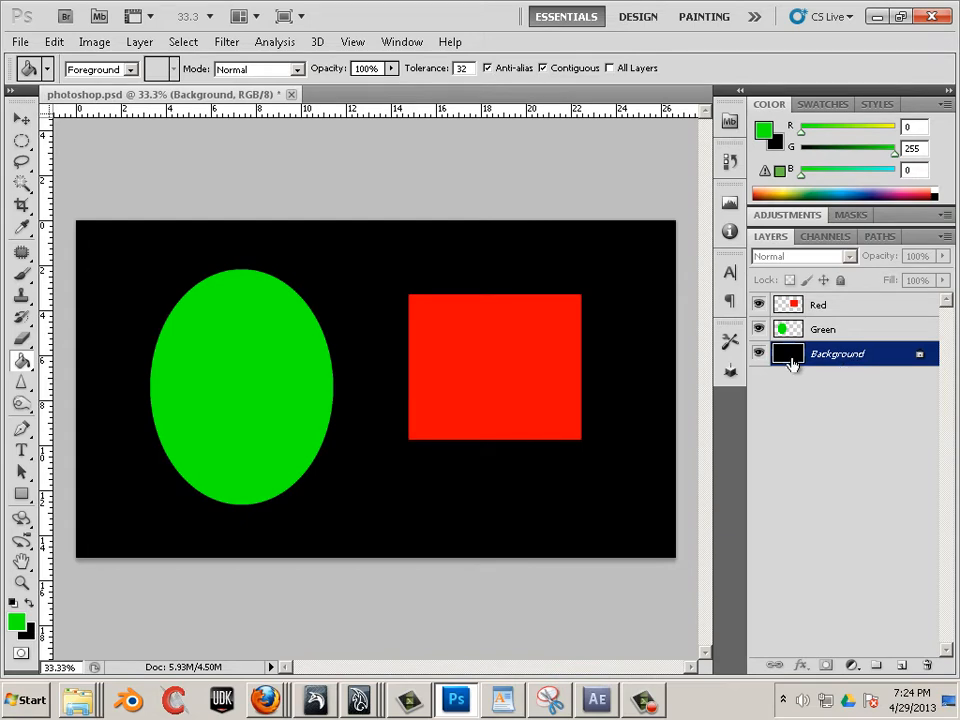
pyautogui.click(929, 663)
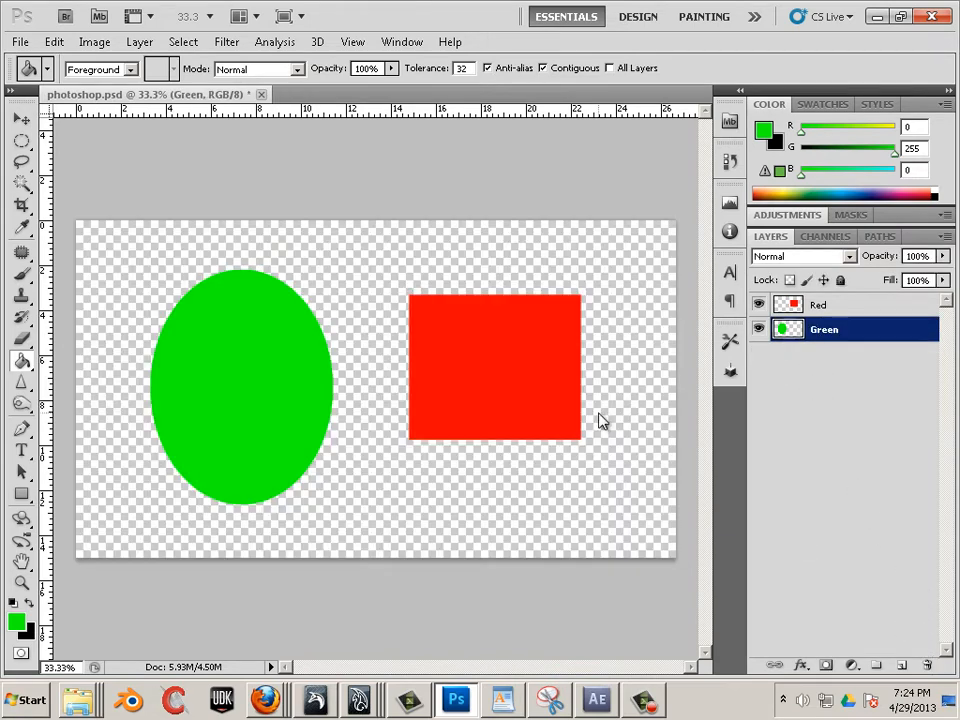
# - Save the document as photoshop in PSD format in the examples folder, replacing the existing file and accepting the format options
pyautogui.click(20, 42)
pyautogui.click(78, 300)
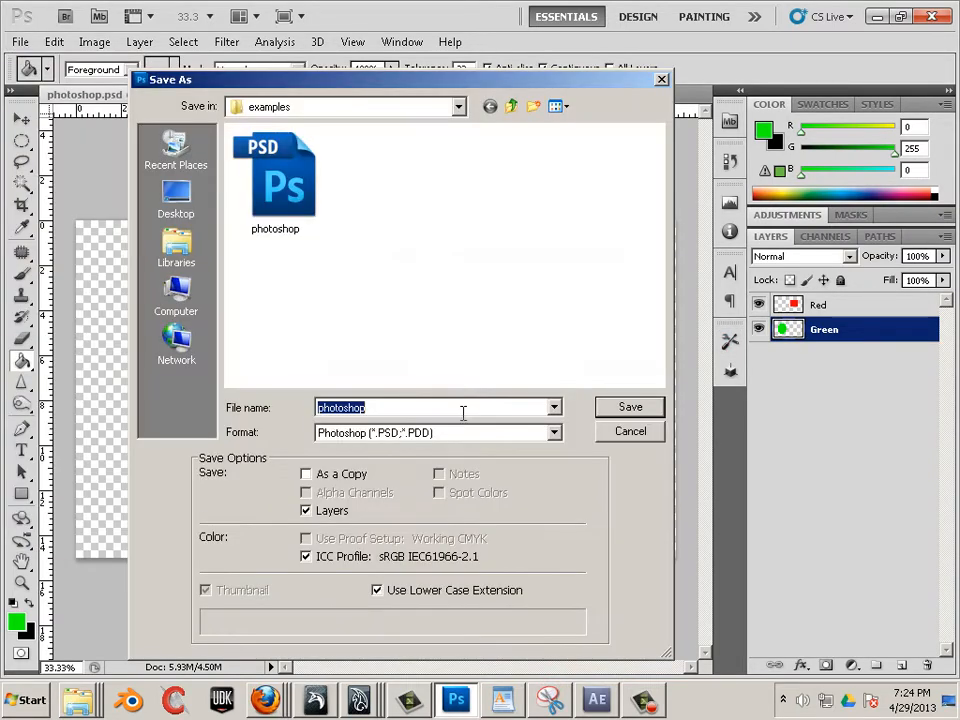
pyautogui.click(410, 436)
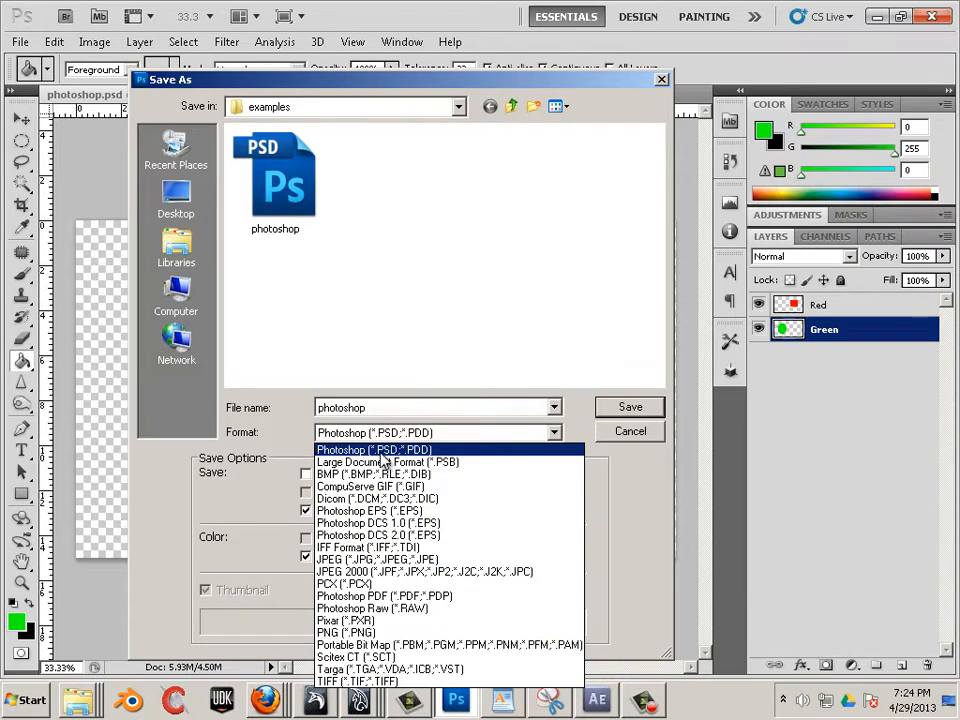
pyautogui.click(383, 459)
pyautogui.click(290, 206)
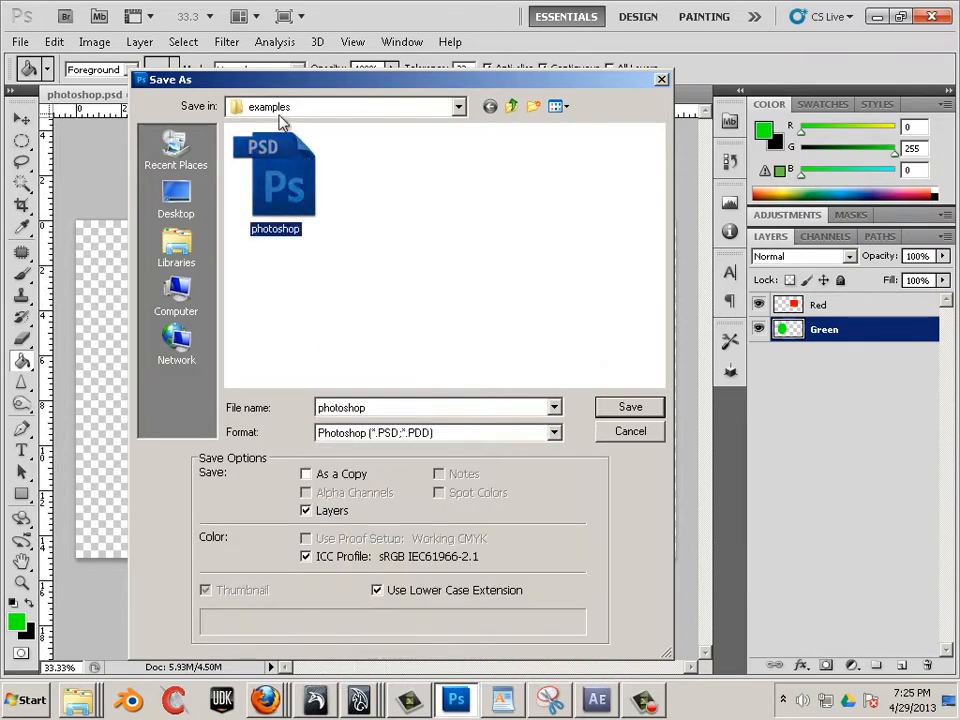
pyautogui.click(628, 406)
pyautogui.click(443, 272)
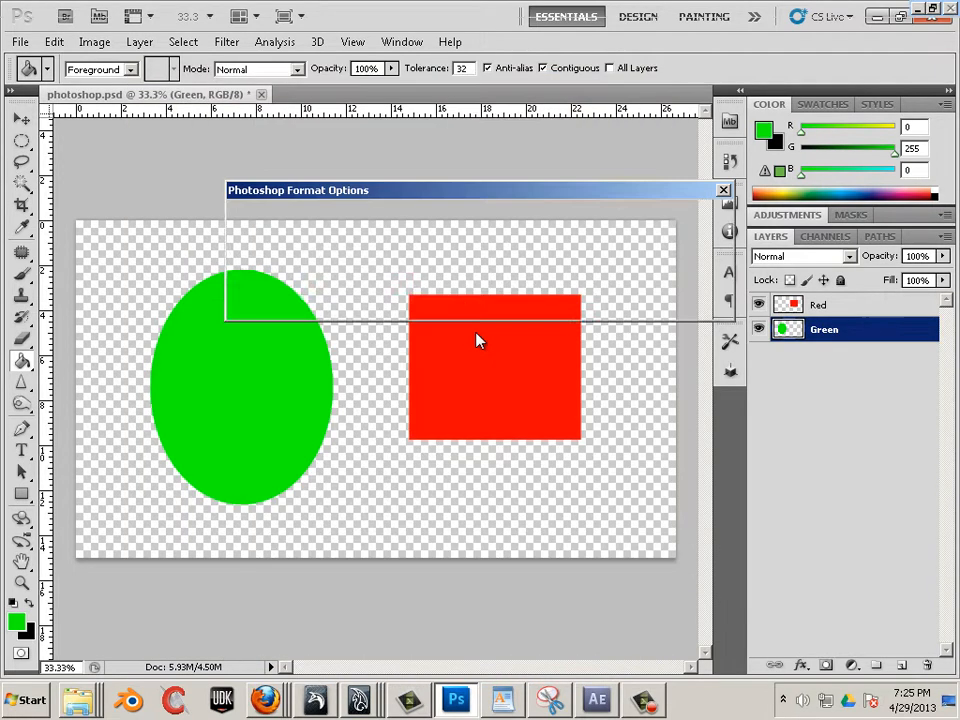
pyautogui.click(670, 220)
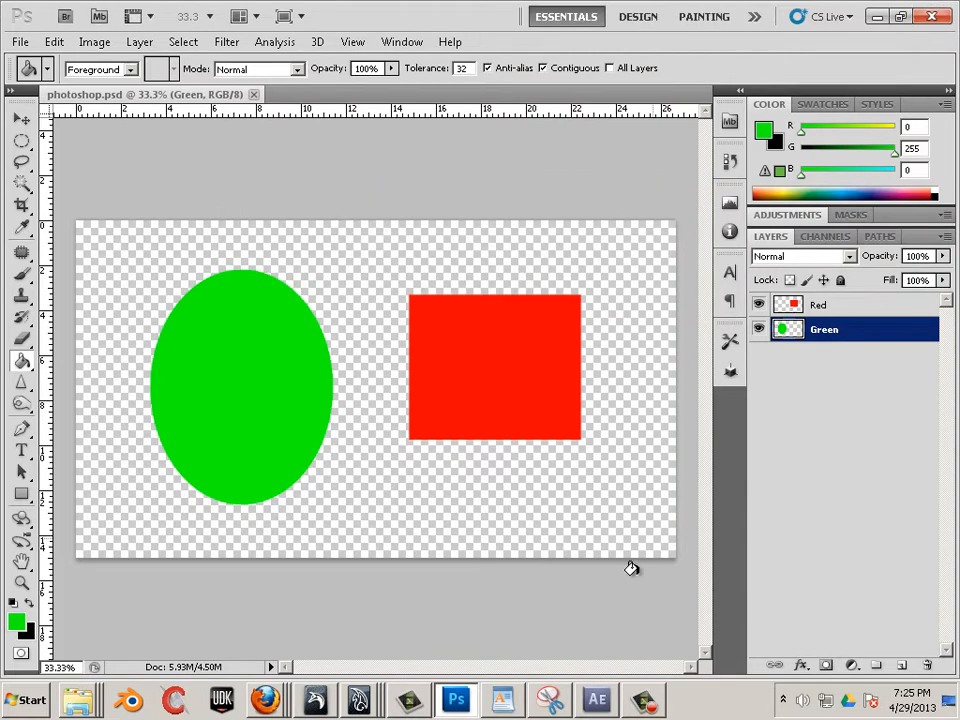
# - Switch to After Effects and start importing the photoshop PSD file from the examples folder
pyautogui.click(600, 700)
pyautogui.rightClick(141, 316)
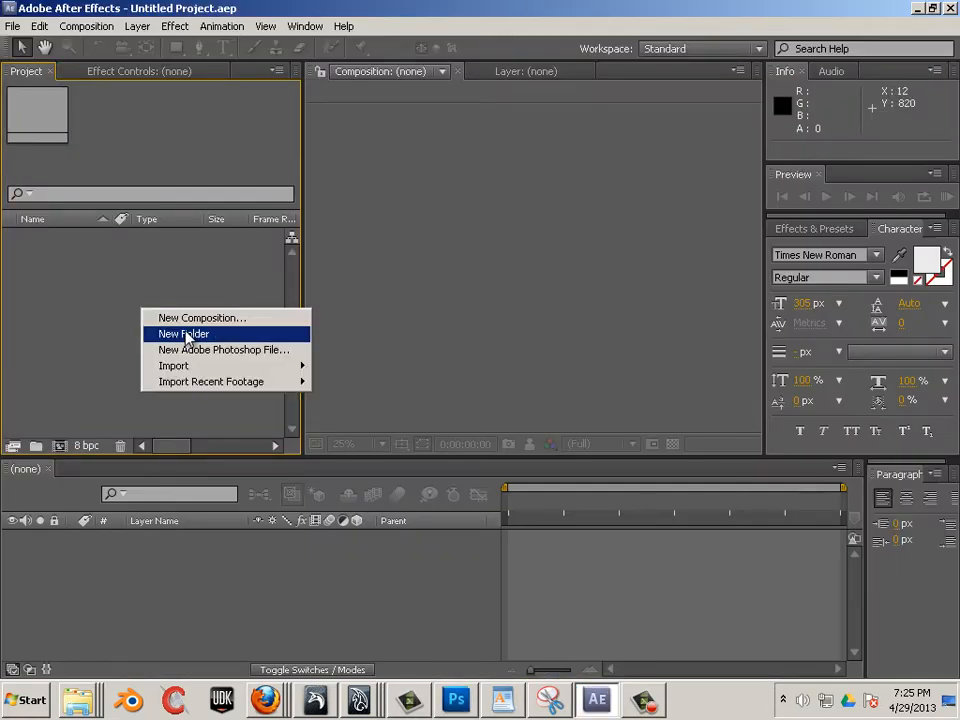
pyautogui.rightClick(58, 310)
pyautogui.moveTo(83, 364)
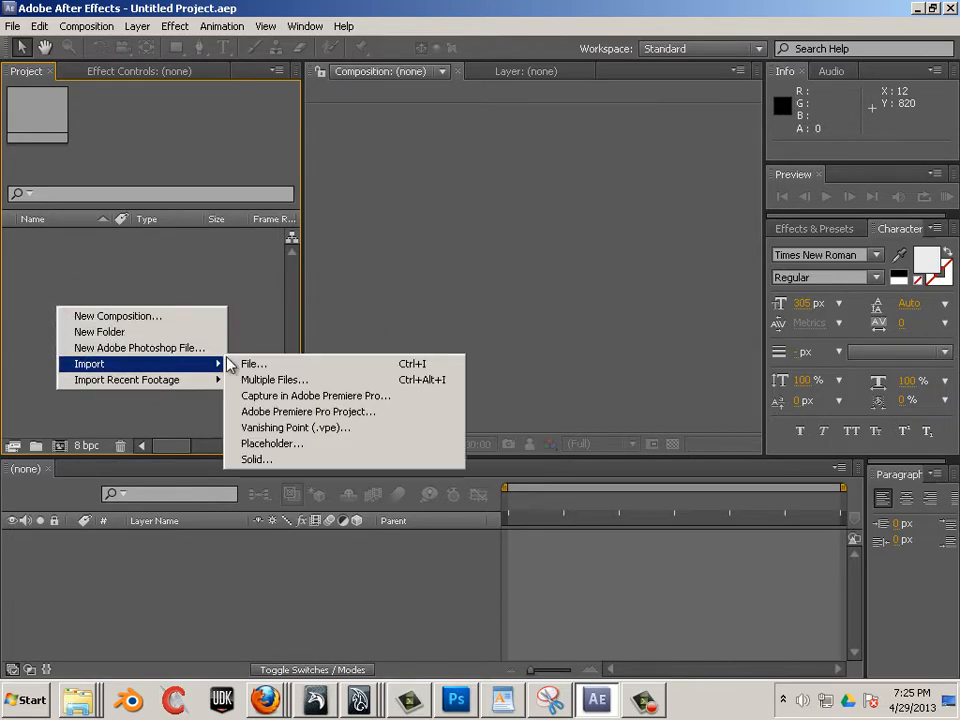
pyautogui.click(268, 366)
pyautogui.click(148, 148)
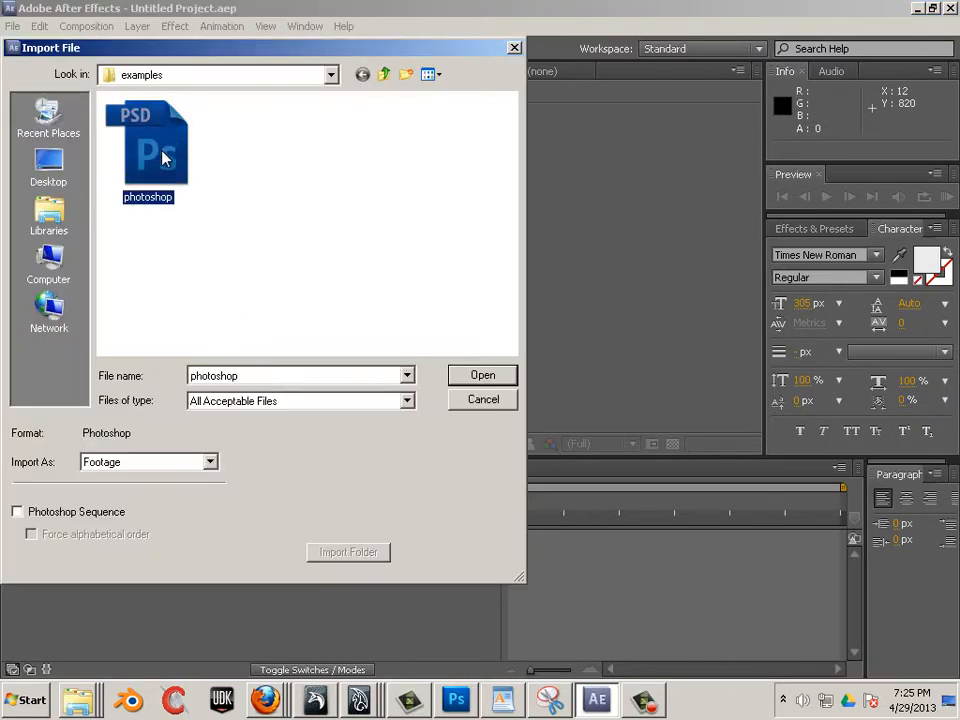
pyautogui.click(455, 372)
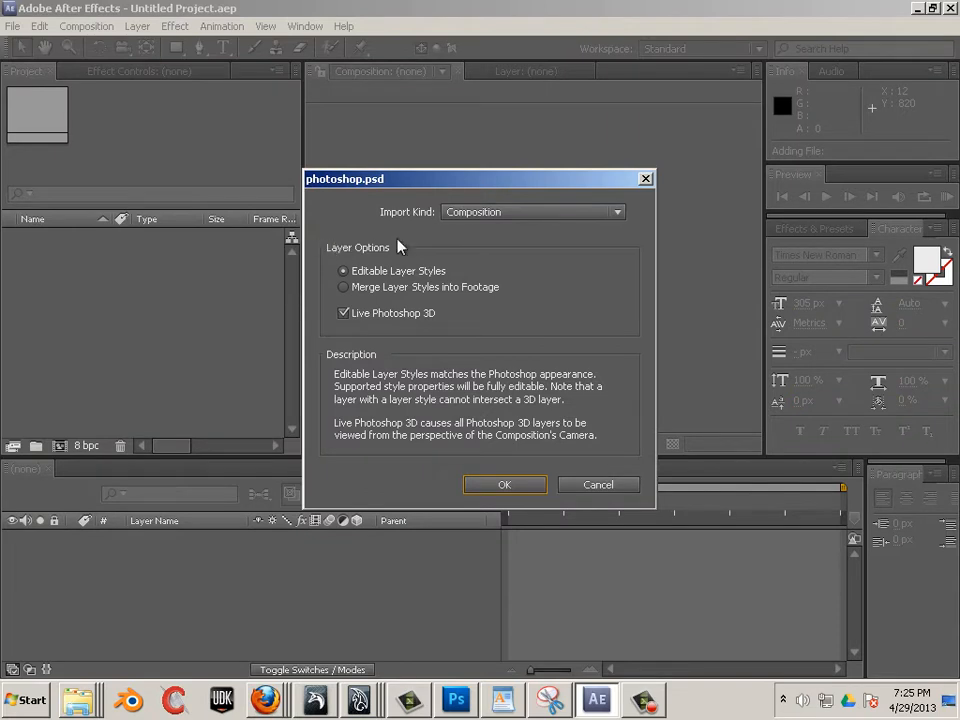
# - Try the Footage import kind with only the Green layer chosen for photoshop.psd
pyautogui.moveTo(386, 167); pyautogui.dragTo(300, 149)
pyautogui.click(414, 194)
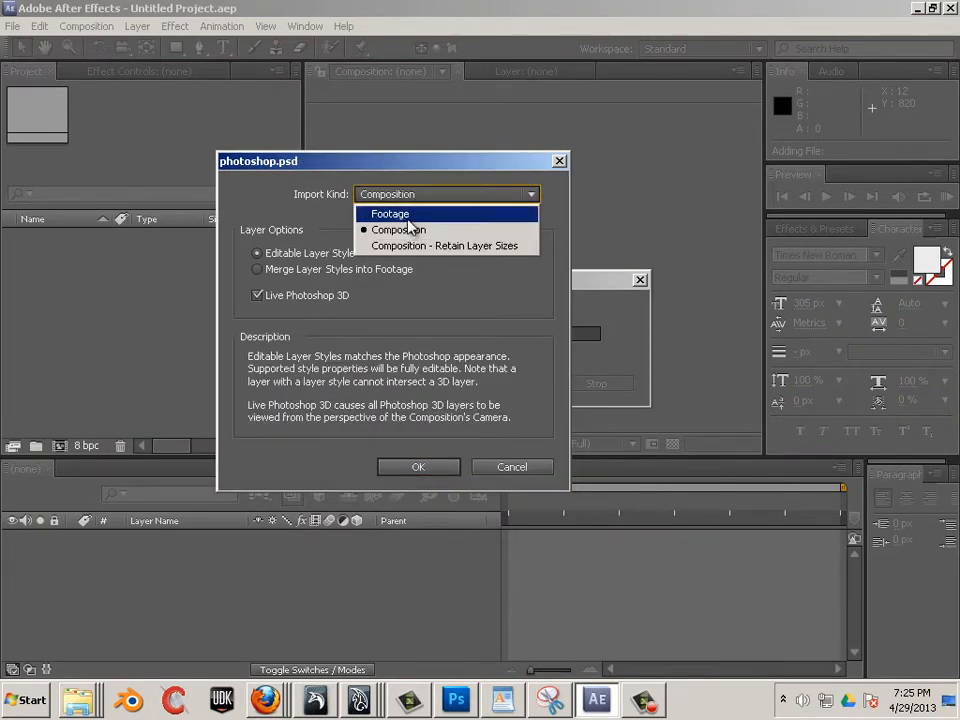
pyautogui.click(408, 215)
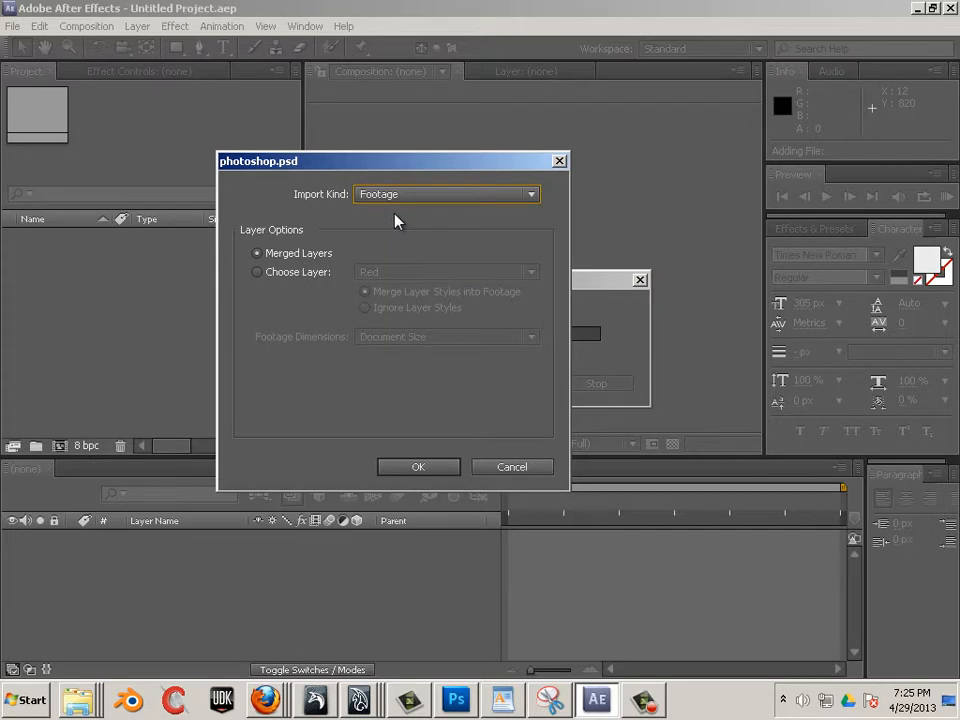
pyautogui.click(266, 273)
pyautogui.click(403, 272)
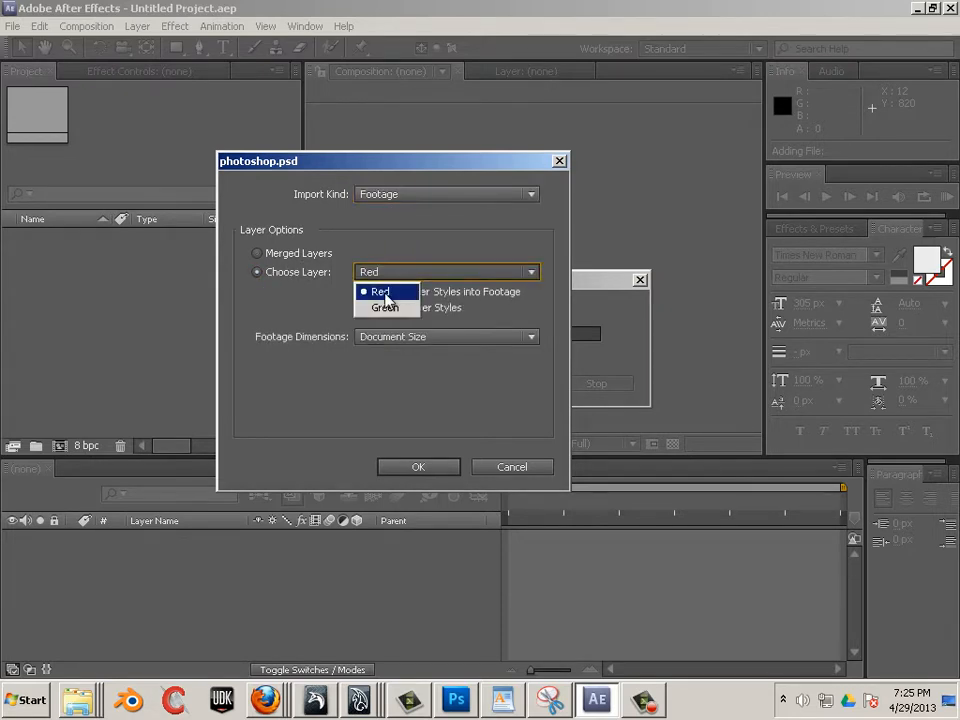
pyautogui.click(386, 308)
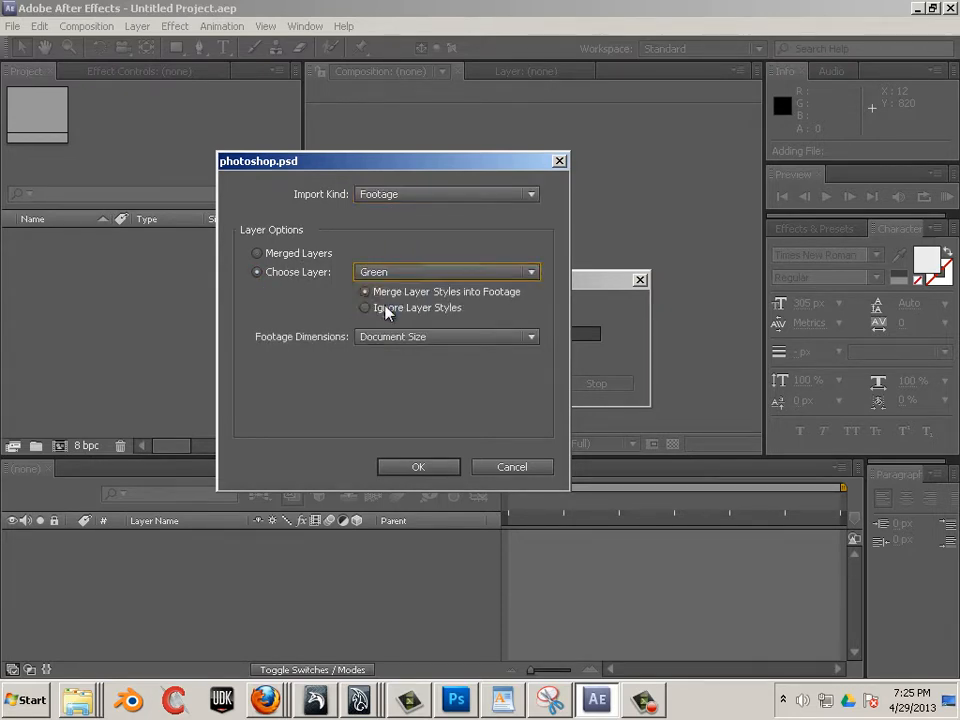
# - Import photoshop.psd as a Composition with editable layer styles
pyautogui.click(410, 195)
pyautogui.click(412, 227)
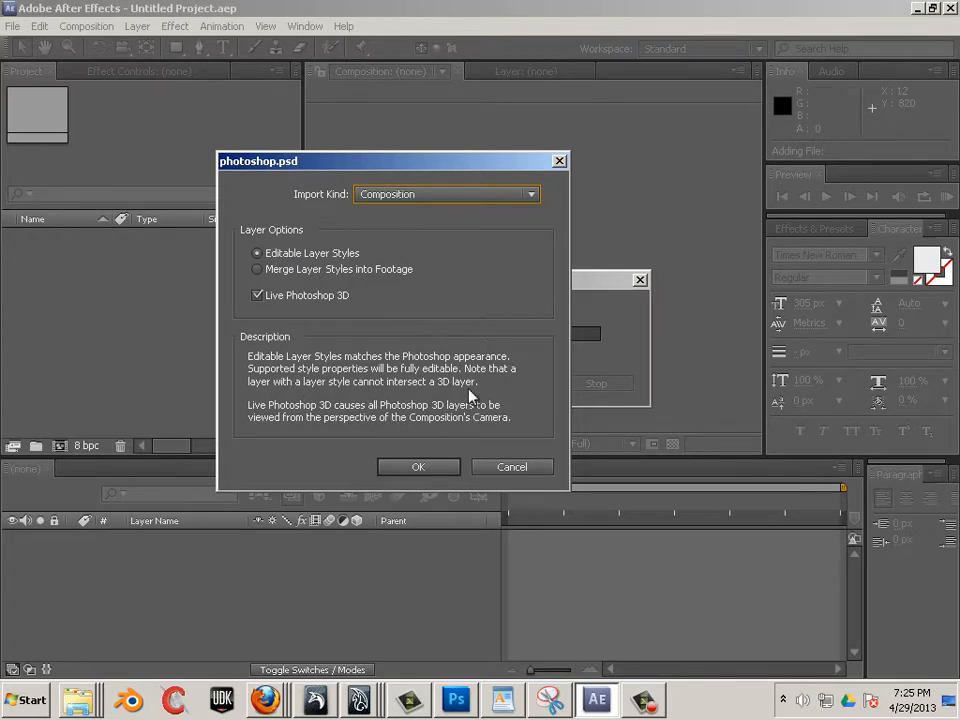
pyautogui.click(426, 468)
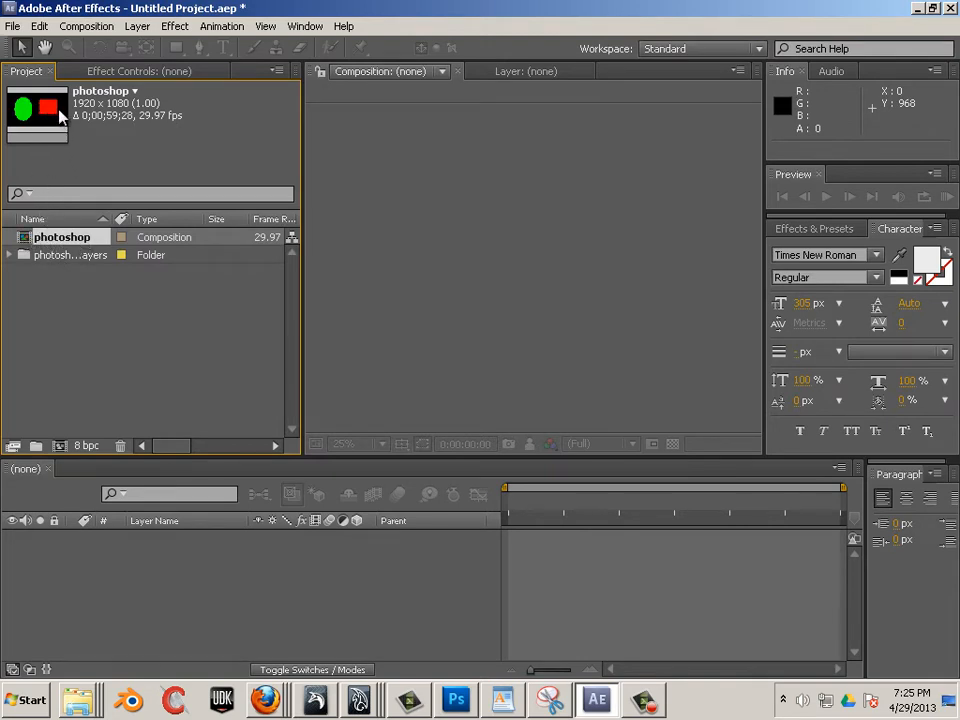
# - Examine the imported Green and Red footage items inside the photoshop Layers folder, then collapse the folder
pyautogui.click(10, 256)
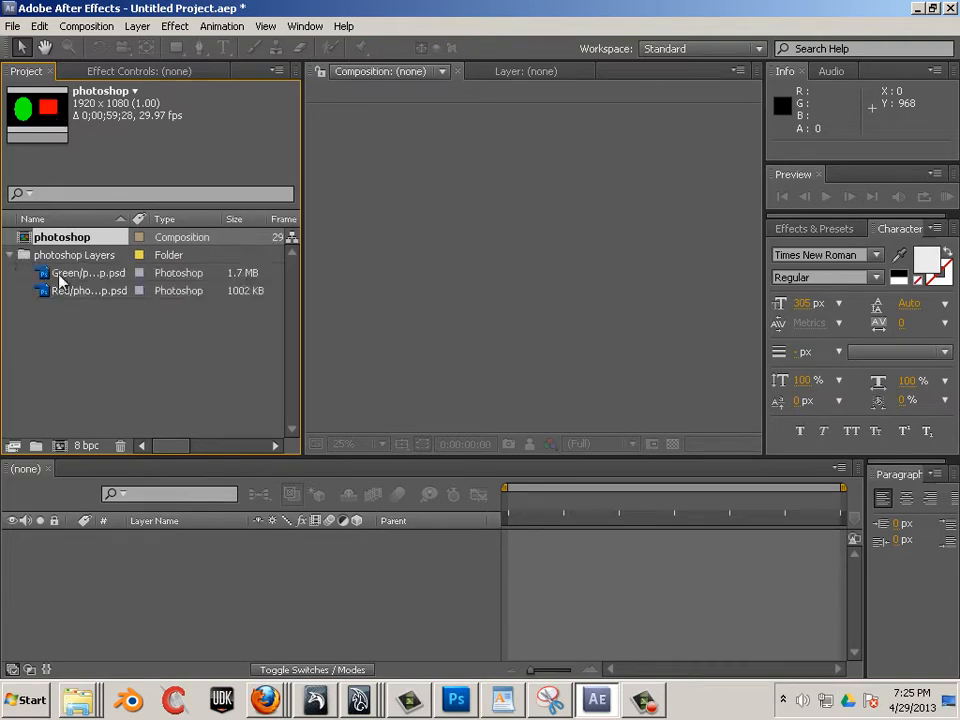
pyautogui.click(42, 273)
pyautogui.click(78, 290)
pyautogui.click(74, 274)
pyautogui.click(71, 292)
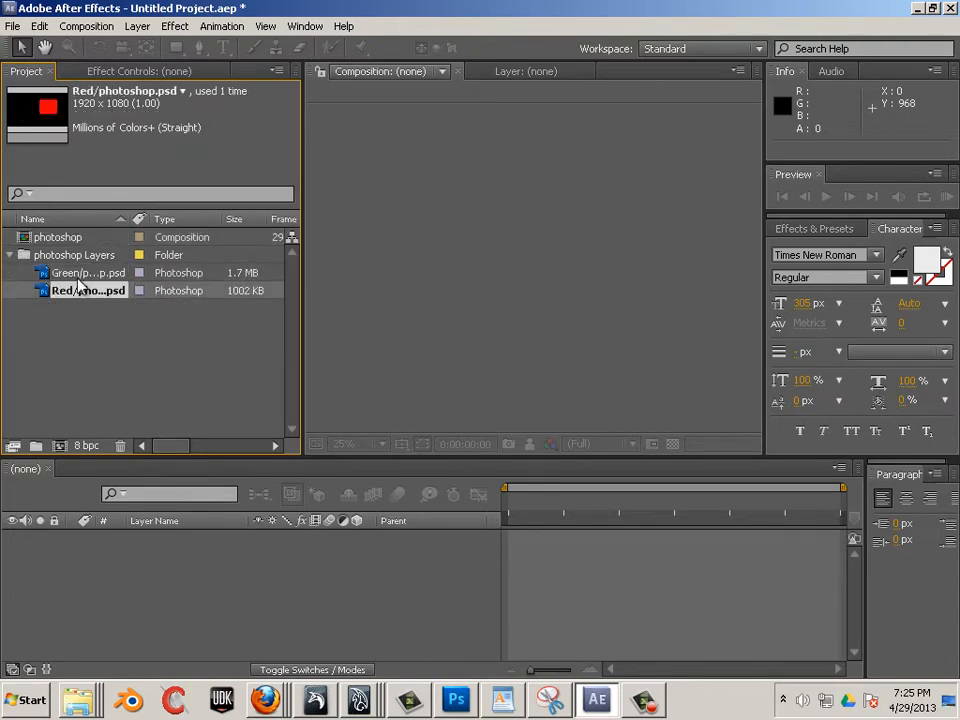
pyautogui.click(78, 275)
pyautogui.click(10, 256)
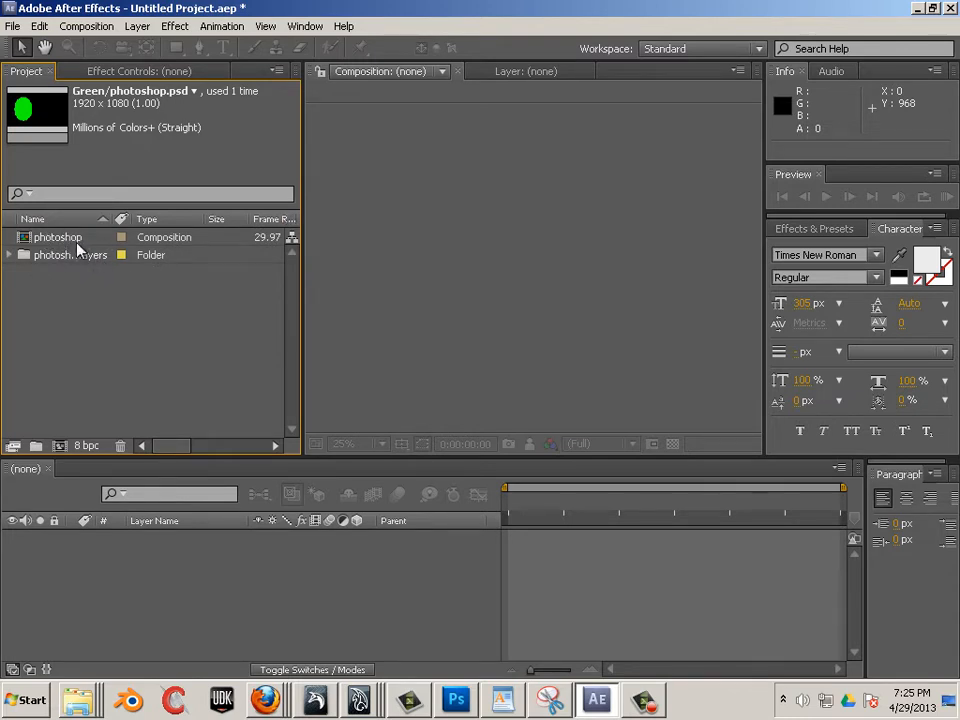
# - Place the photoshop composition in the empty timeline to nest it in a new composition
pyautogui.click(52, 239)
pyautogui.moveTo(68, 243); pyautogui.dragTo(145, 553)
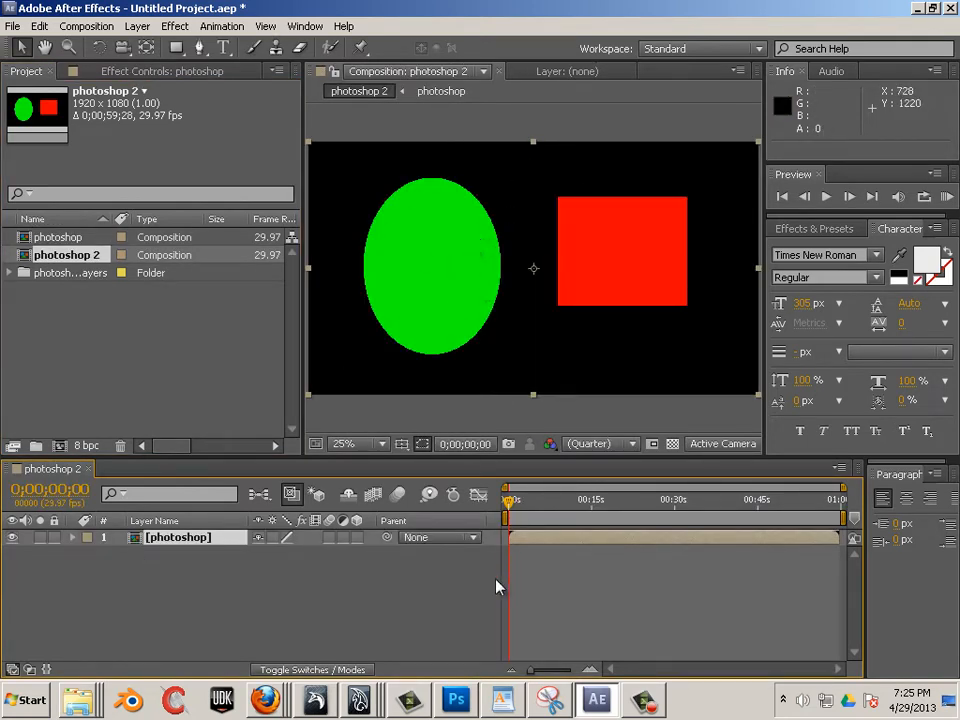
# - Switch to Photoshop to check the document's image size without changing it, and return to After Effects
pyautogui.click(456, 699)
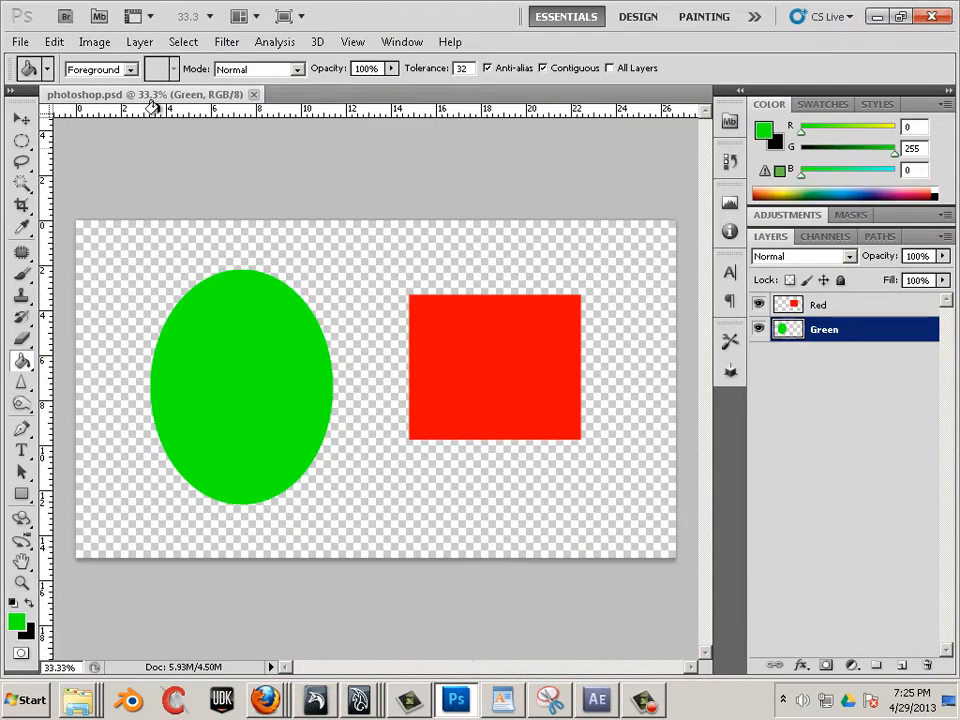
pyautogui.click(94, 42)
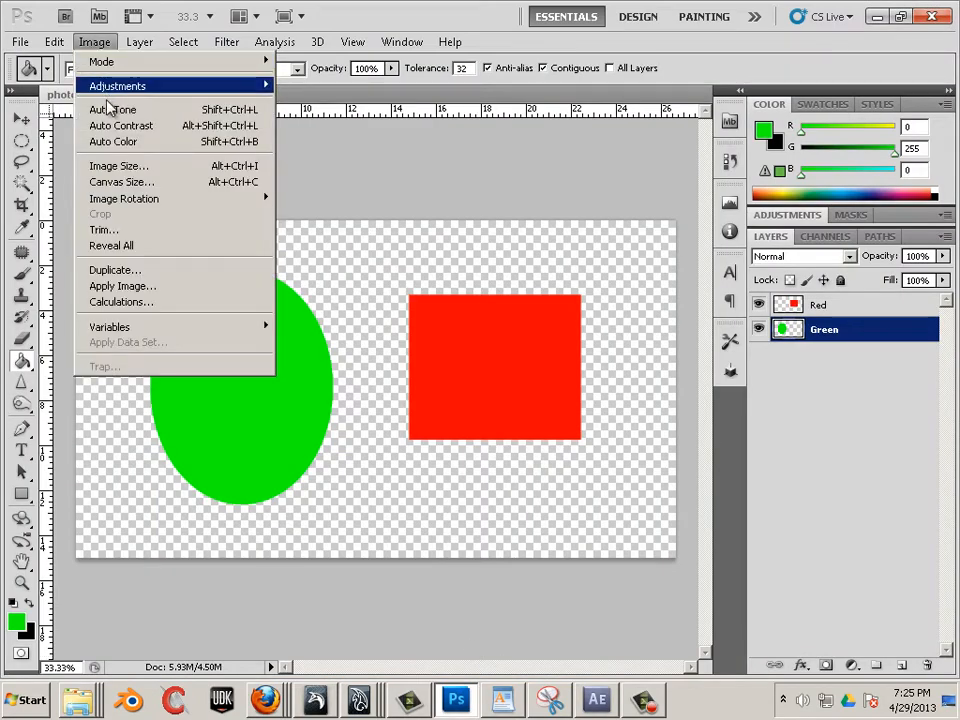
pyautogui.click(124, 165)
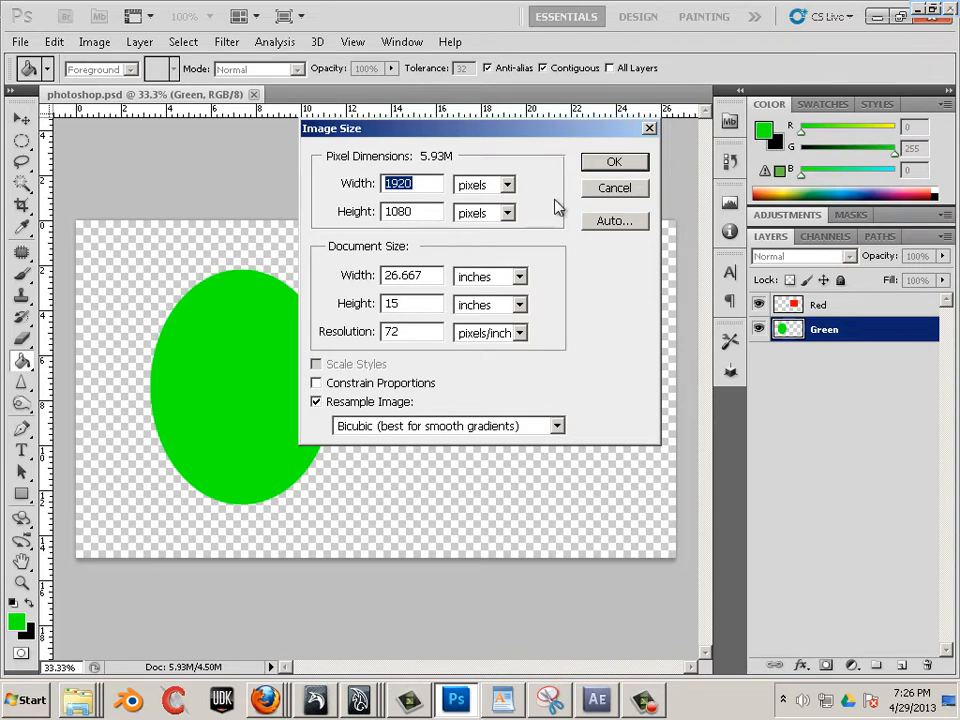
pyautogui.click(614, 188)
pyautogui.click(605, 704)
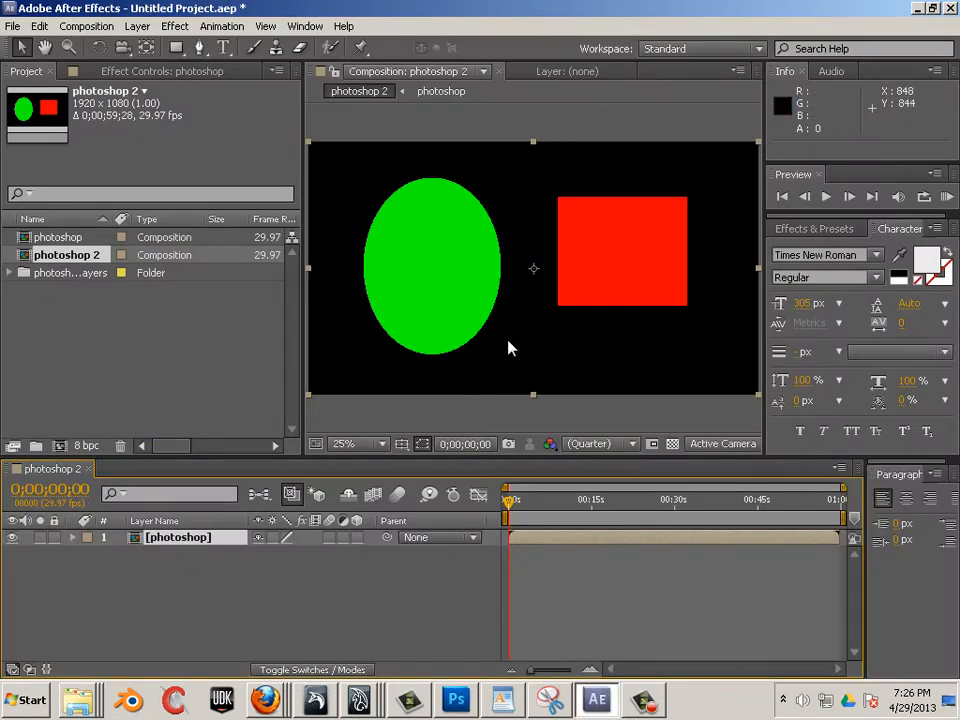
# - Open the original Photoshop file of the timeline's photoshop layer for editing in Photoshop
pyautogui.click(132, 344)
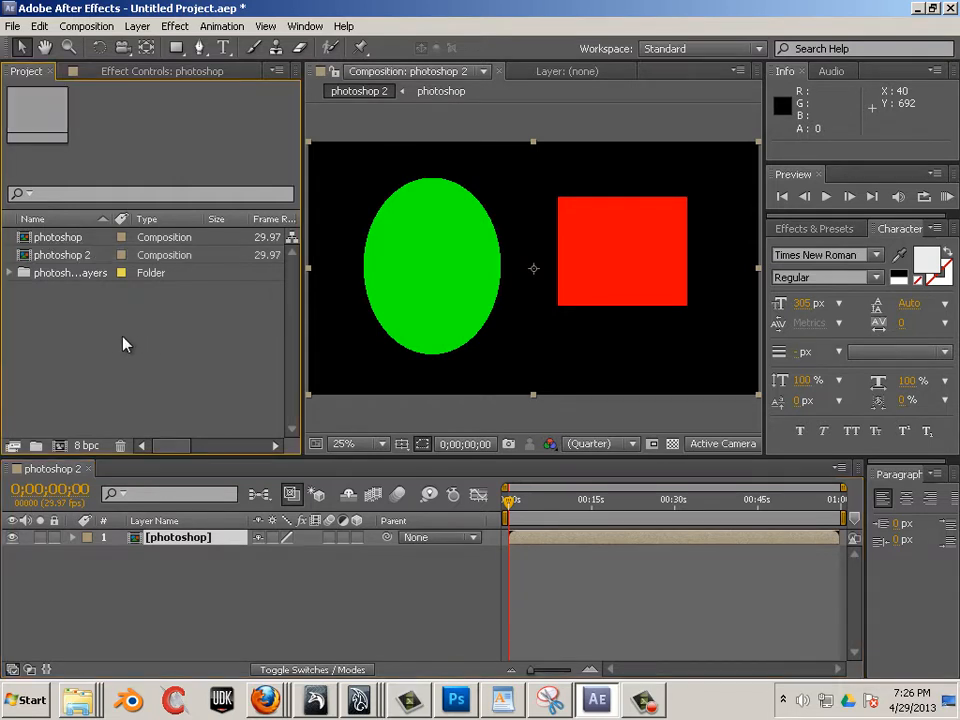
pyautogui.click(136, 541)
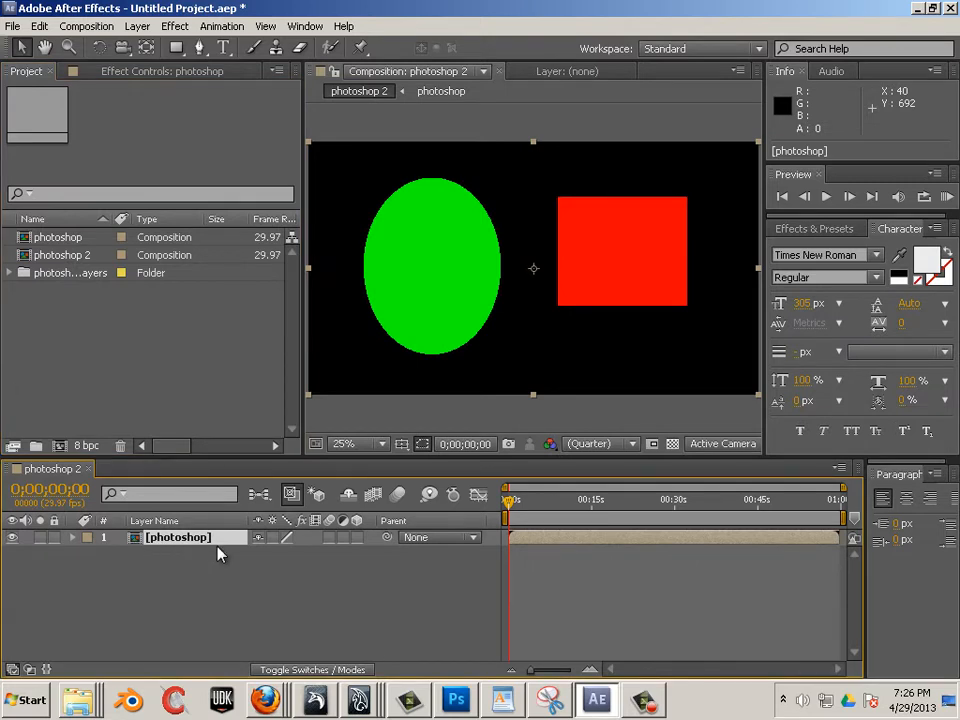
pyautogui.click(383, 326)
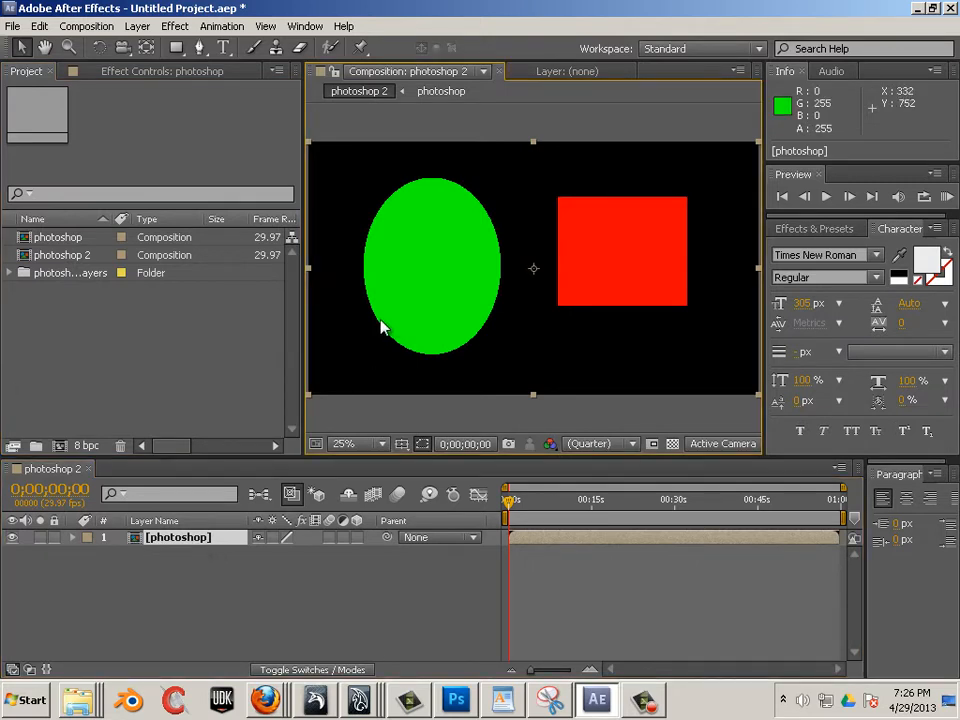
pyautogui.hotkey('ctrl', 'e')
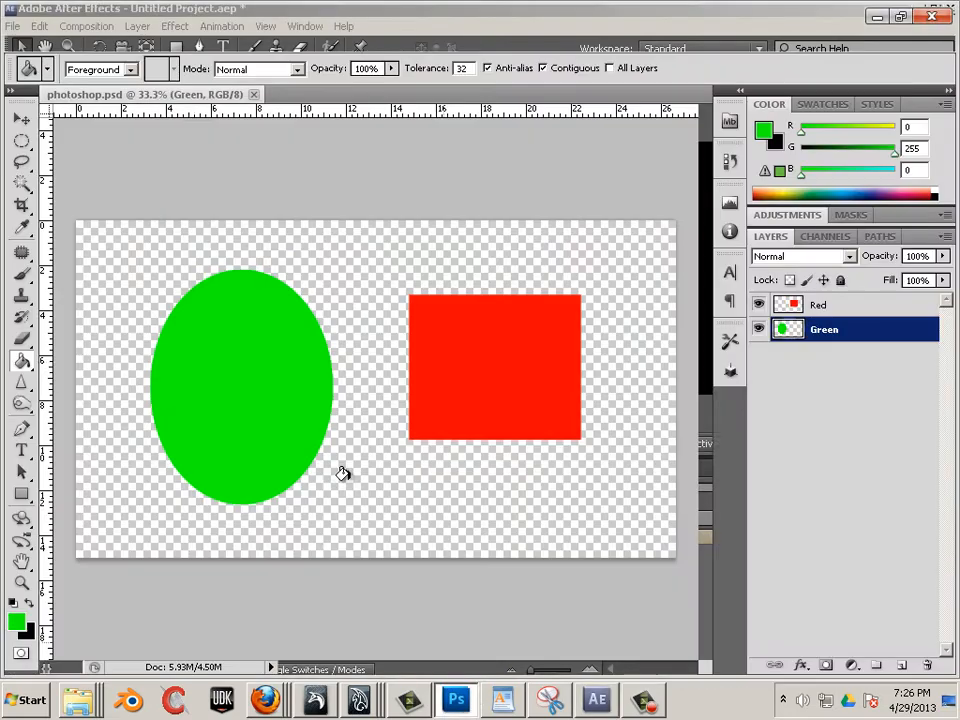
# - Recolor the green ellipse on the Green layer with blue 0042ff using the Paint Bucket
pyautogui.click(16, 622)
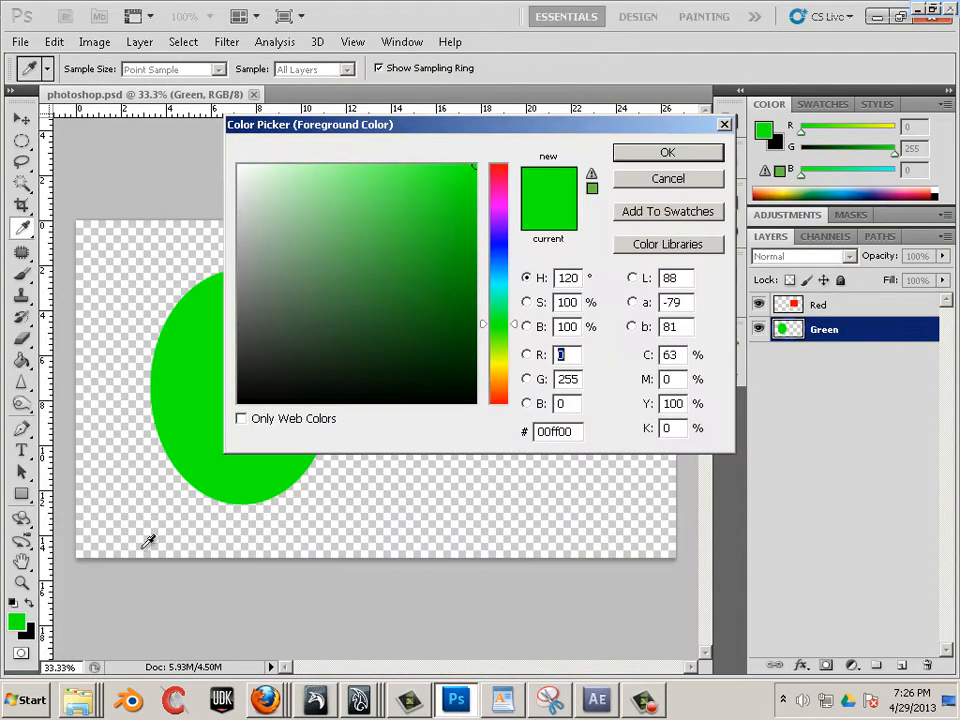
pyautogui.click(498, 255)
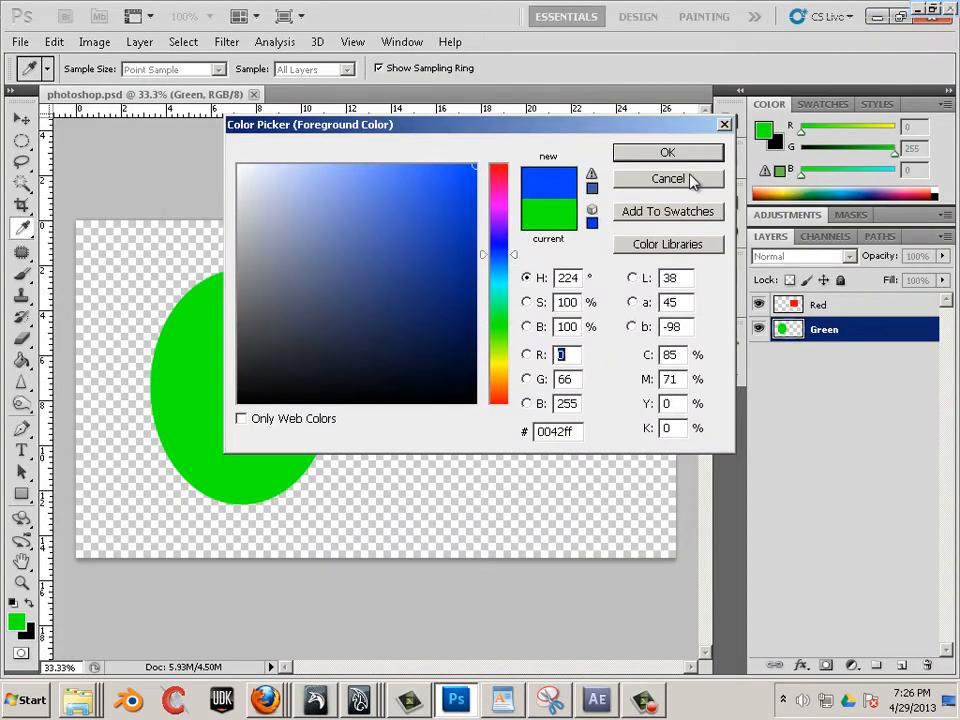
pyautogui.click(668, 152)
pyautogui.click(274, 349)
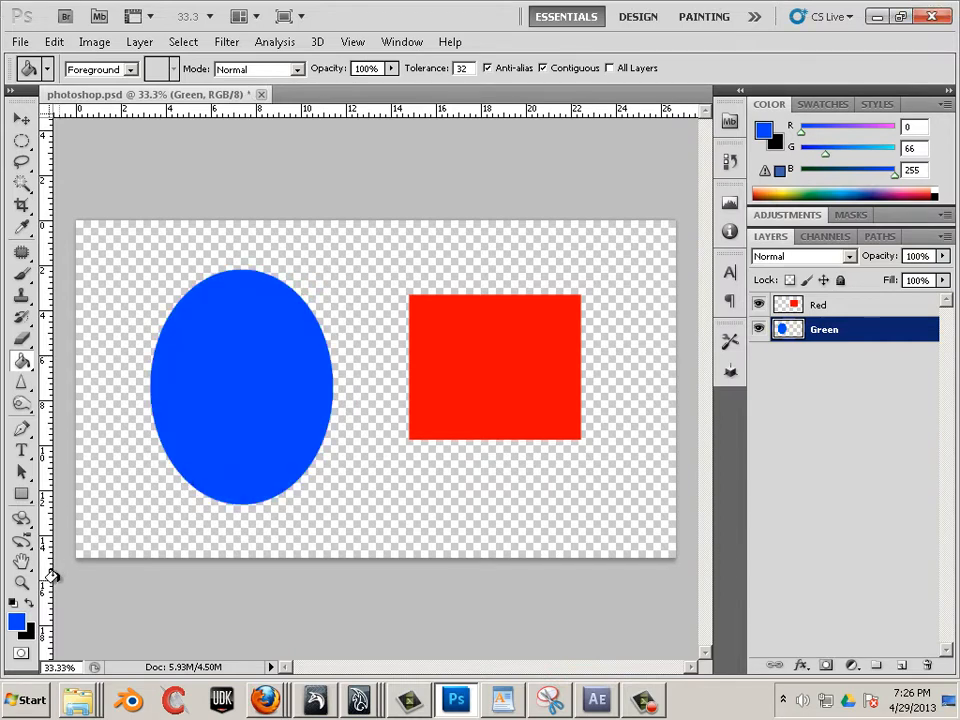
# - Set the foreground color to magenta cc00ff
pyautogui.click(16, 622)
pyautogui.click(505, 212)
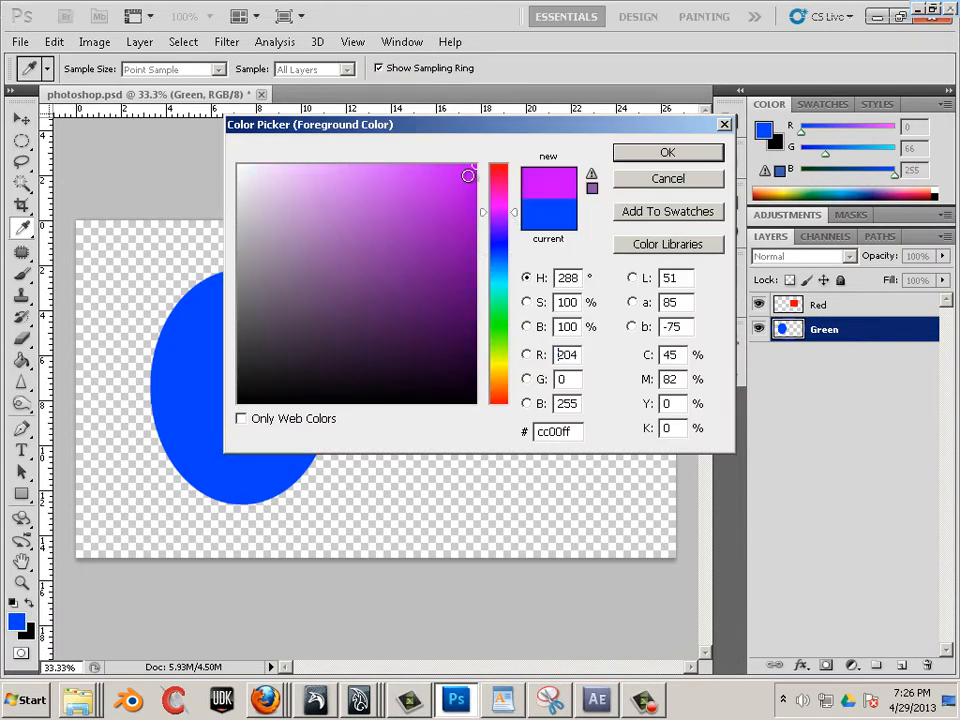
pyautogui.click(670, 155)
pyautogui.click(450, 315)
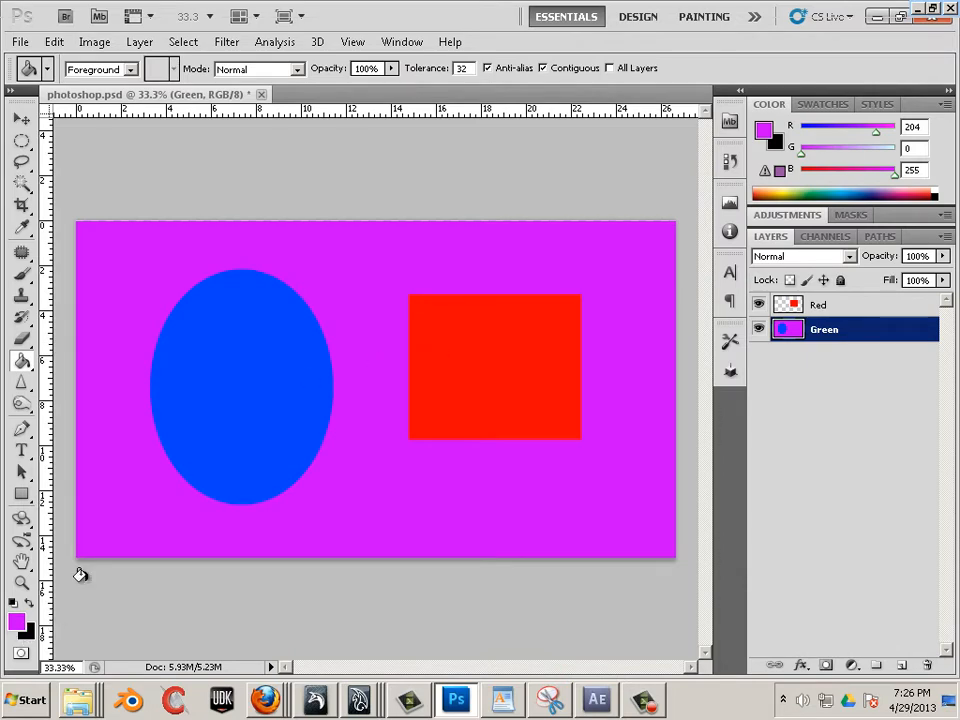
pyautogui.hotkey('ctrl', 'z')
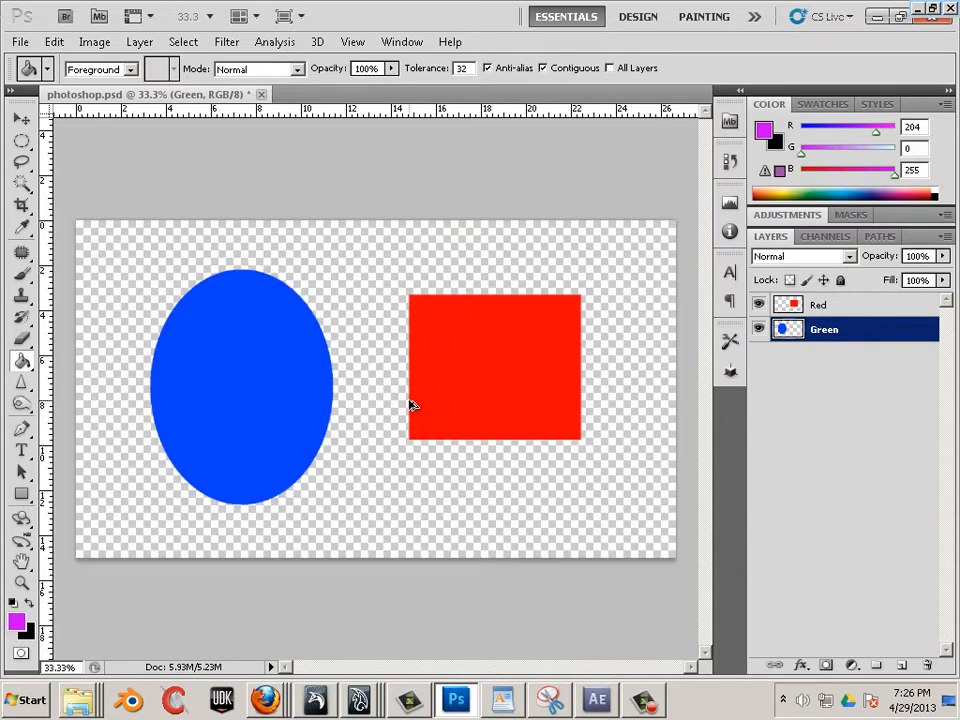
pyautogui.hotkey('ctrl', 'z')
pyautogui.hotkey('ctrl', 'z')
# - Fill the red rectangle on the Red layer with the magenta foreground color
pyautogui.click(835, 306)
pyautogui.click(546, 377)
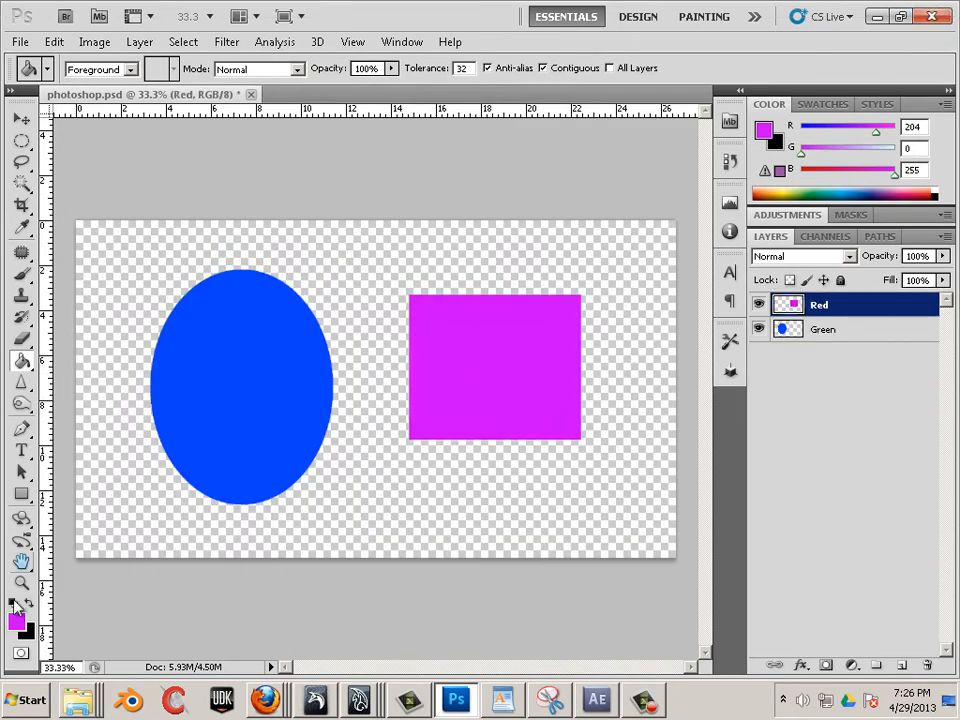
pyautogui.click(17, 622)
pyautogui.moveTo(498, 293); pyautogui.dragTo(498, 323)
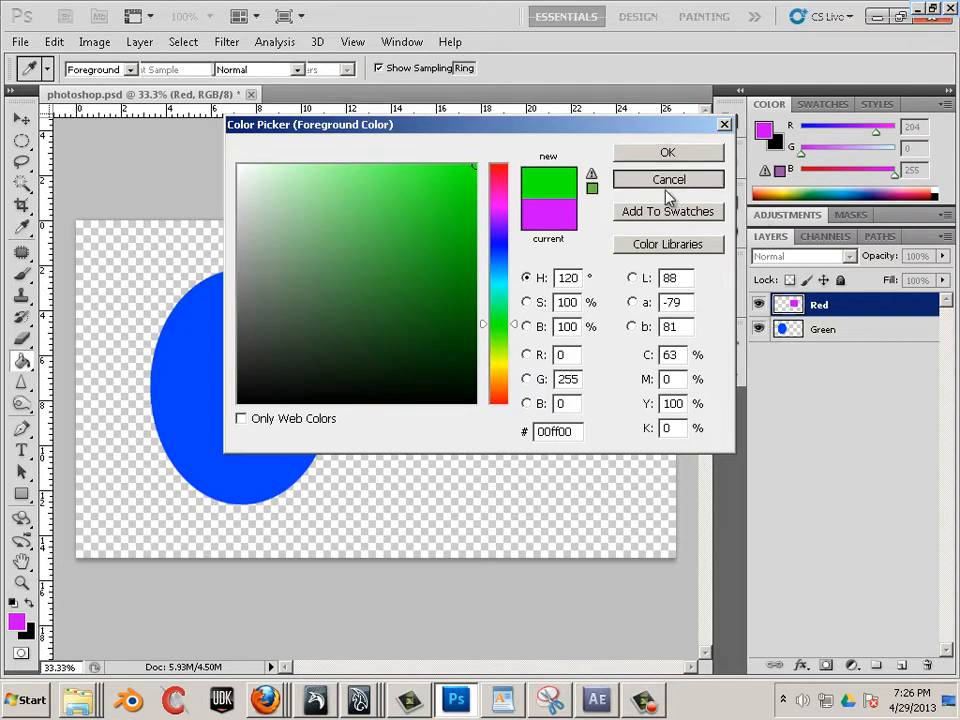
pyautogui.click(665, 182)
# - Save the recolored photoshop.psd document and switch back to After Effects
pyautogui.click(22, 41)
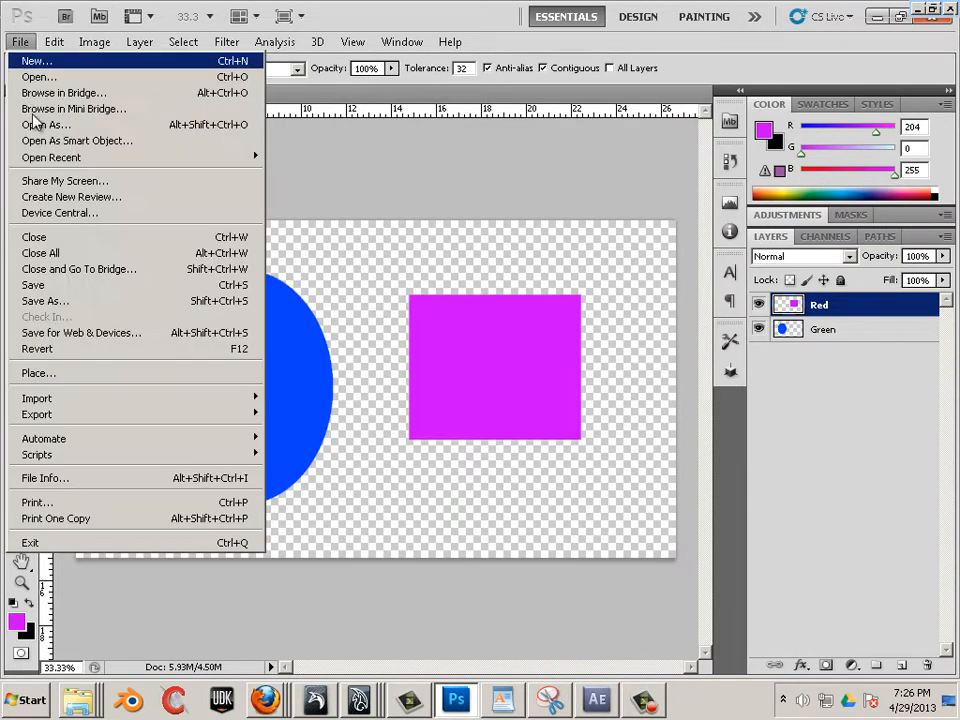
pyautogui.click(42, 286)
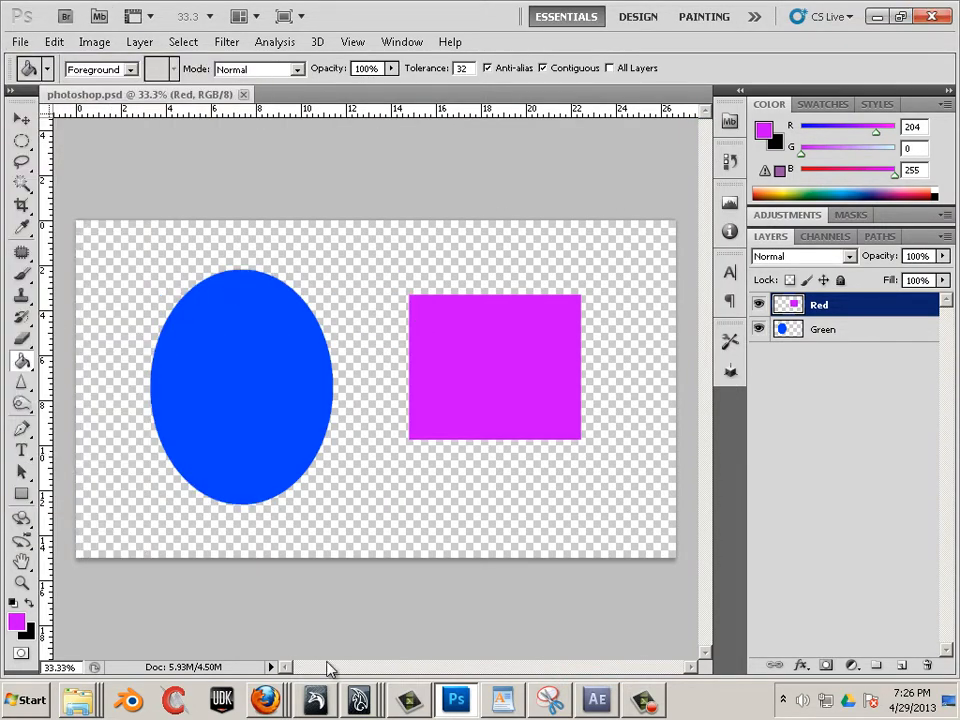
pyautogui.click(597, 699)
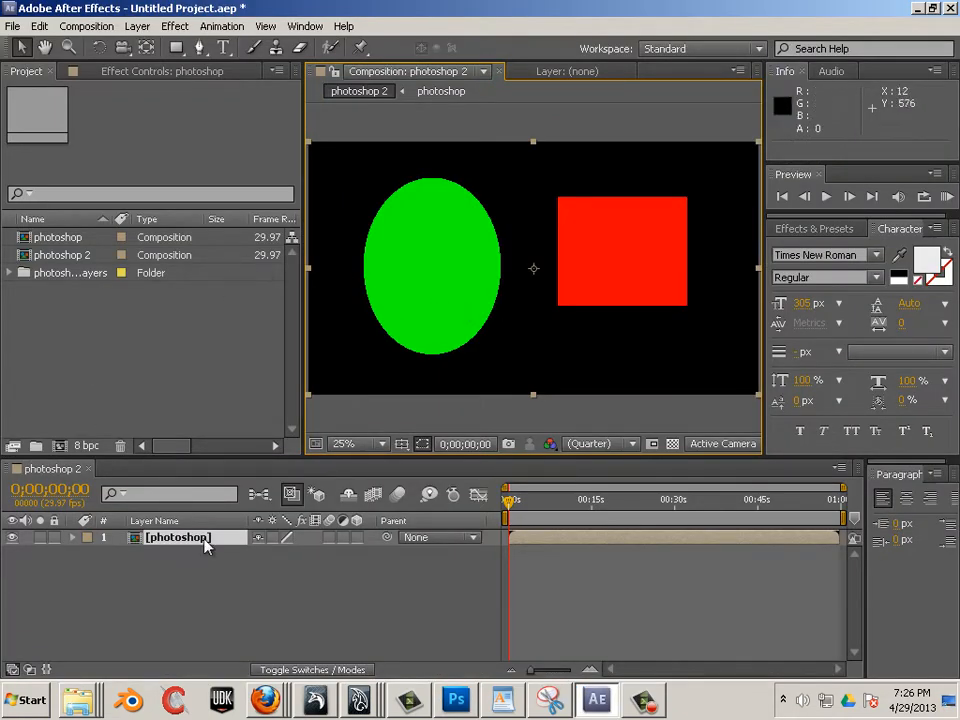
# - Reload the Green/photoshop.psd footage inside the photoshop Layers folder
pyautogui.click(10, 273)
pyautogui.rightClick(74, 295)
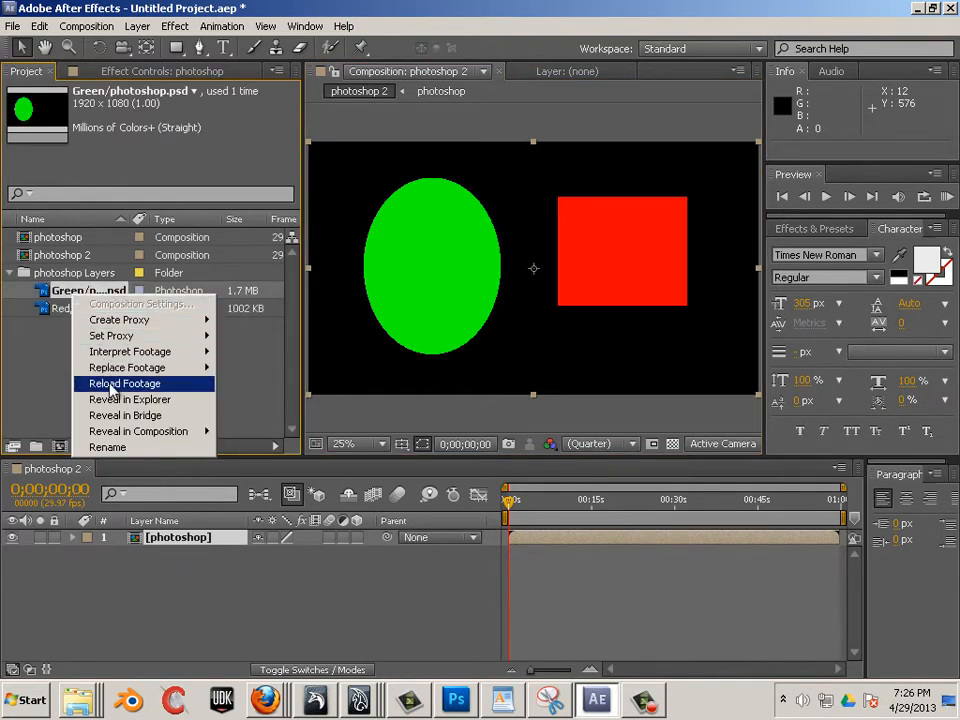
pyautogui.click(146, 384)
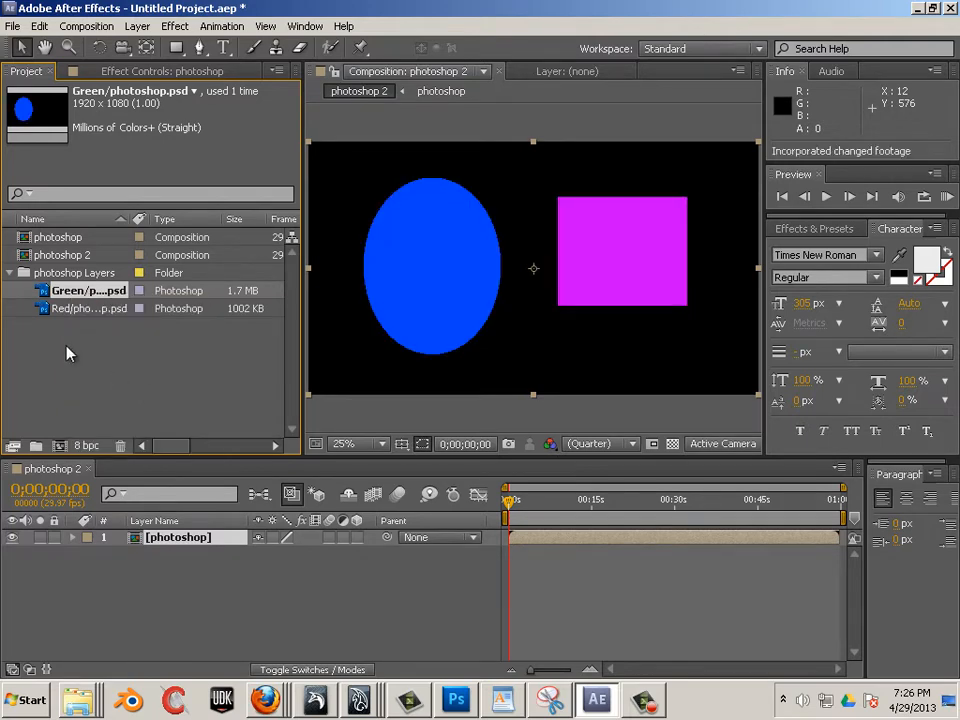
# - Compare the document in Photoshop with the After Effects composition, and collapse the photoshop Layers folder
pyautogui.click(457, 699)
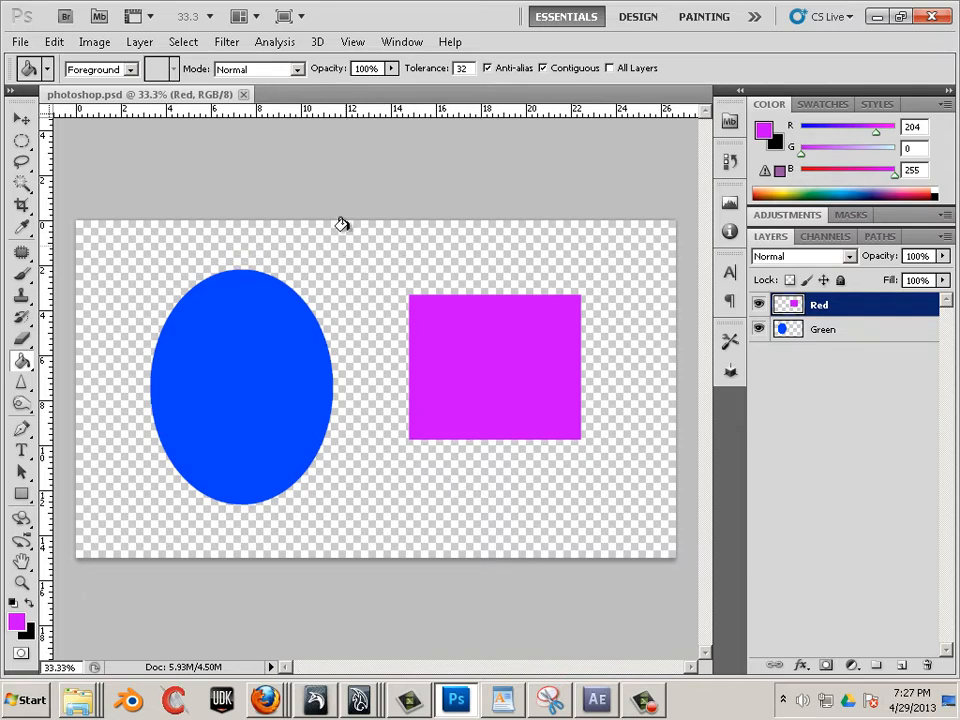
pyautogui.hotkey('alt', 'Tab')
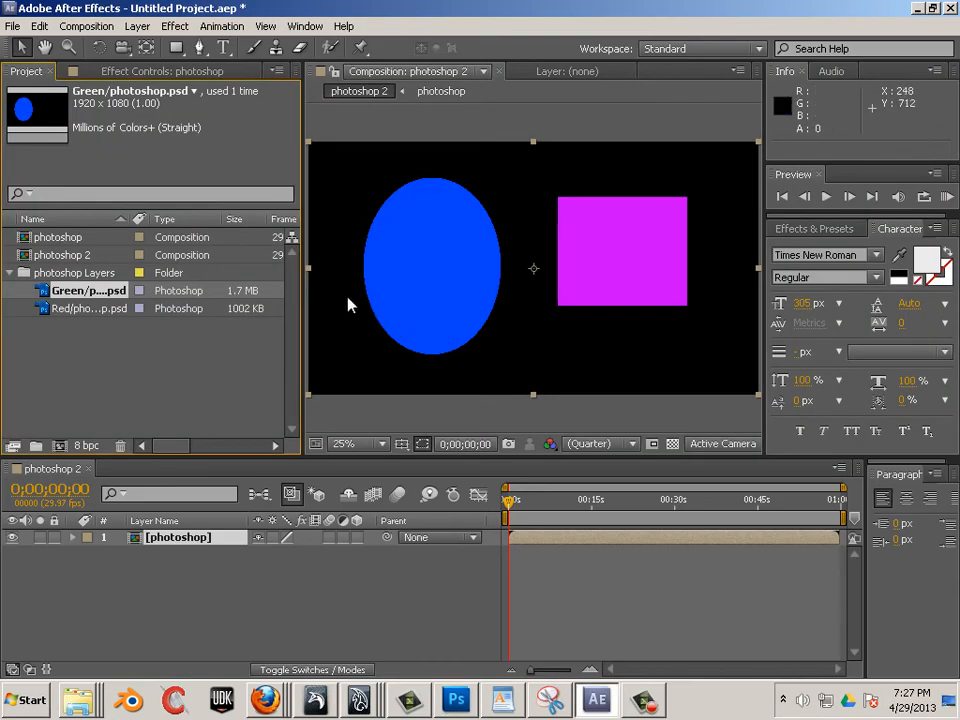
pyautogui.click(11, 272)
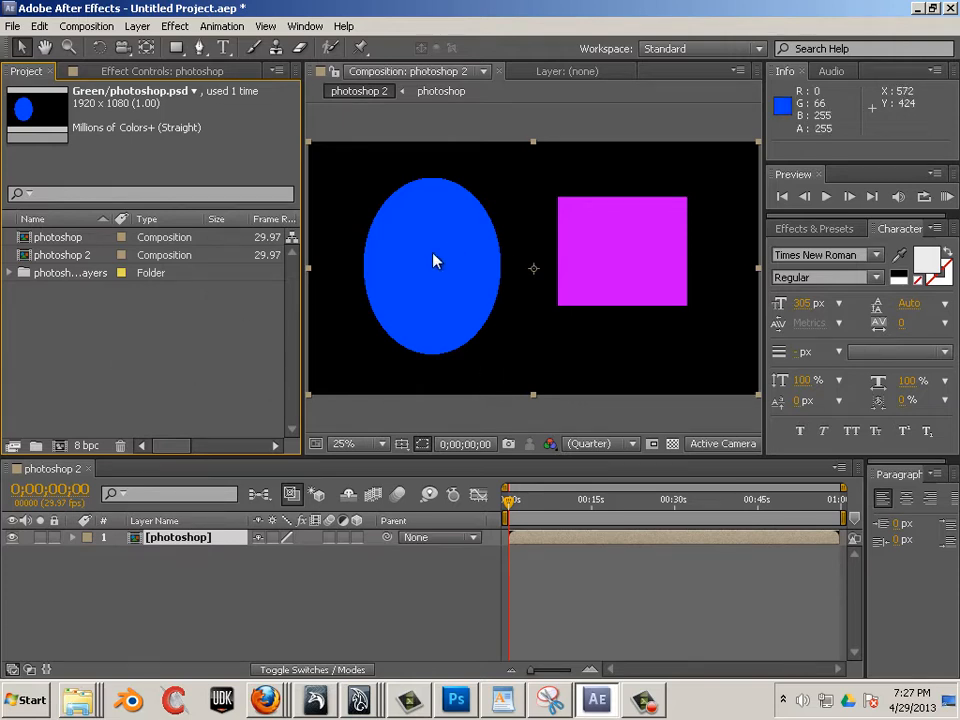
# - Examine the edge quality of the blue ellipse in the composition at 100% and 400% magnification
pyautogui.press('/')
pyautogui.press('h')
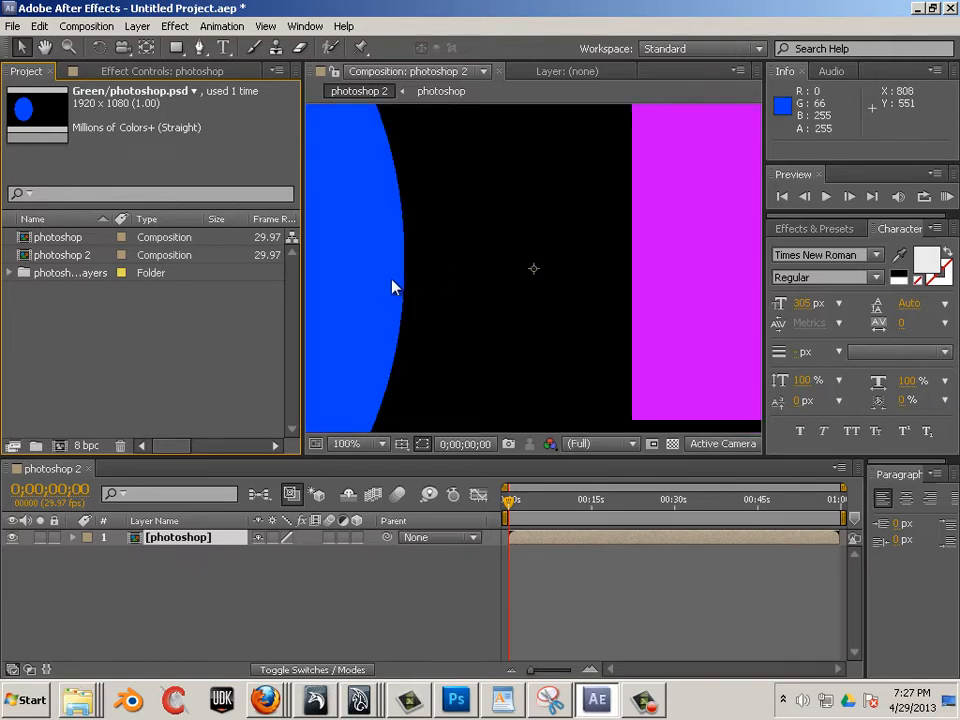
pyautogui.moveTo(392, 285); pyautogui.dragTo(615, 355)
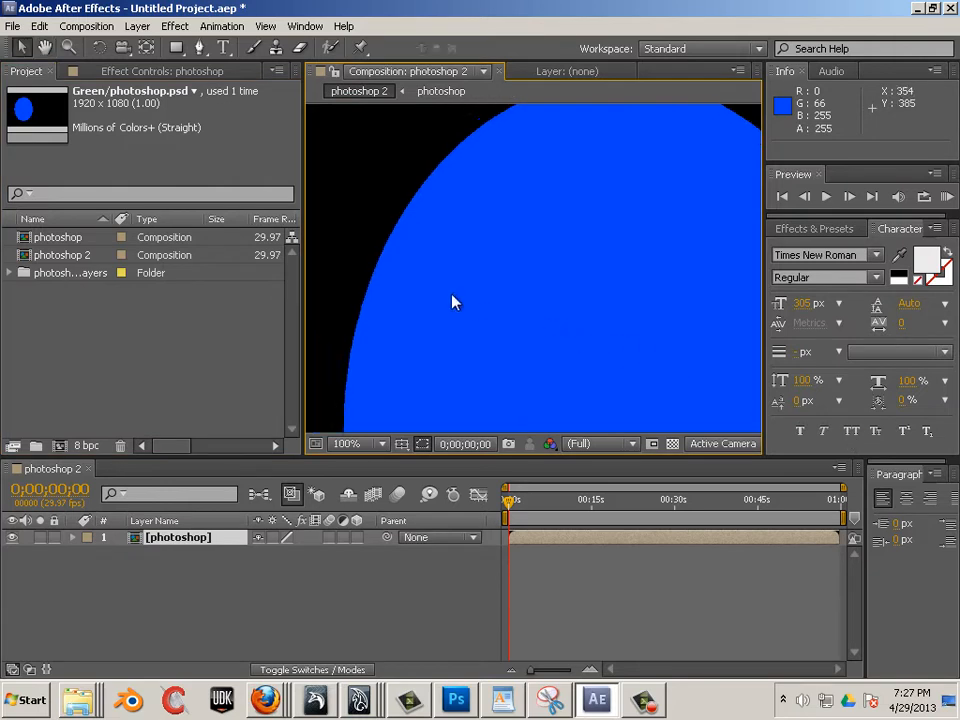
pyautogui.scroll(2, 450, 296)
pyautogui.press('space')
pyautogui.moveTo(336, 290); pyautogui.dragTo(665, 443)
pyautogui.moveTo(449, 294); pyautogui.dragTo(647, 409)
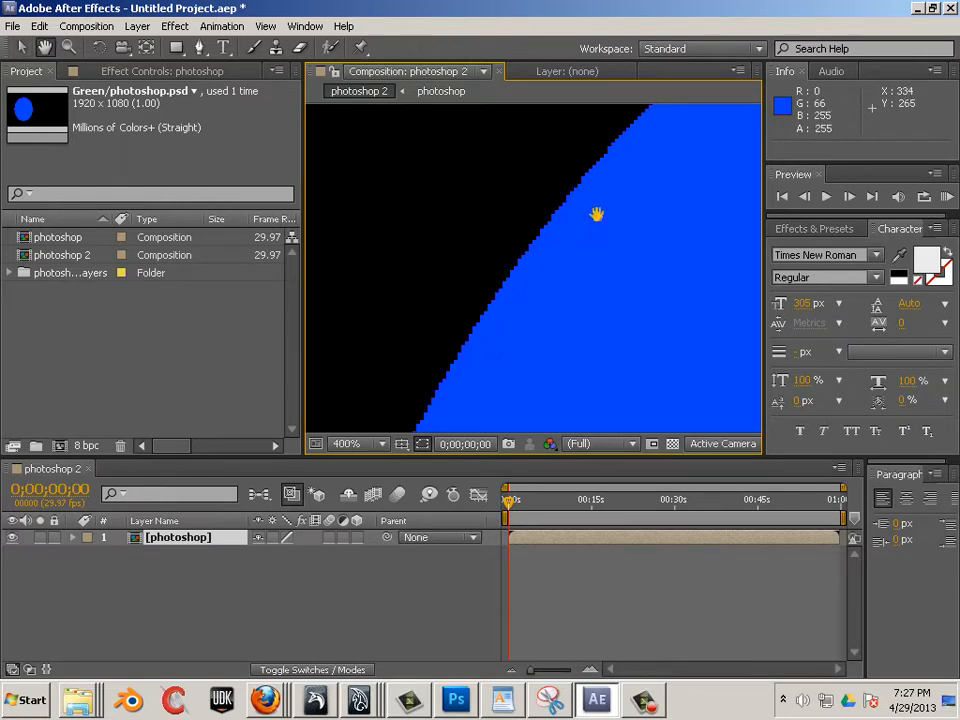
pyautogui.moveTo(600, 214); pyautogui.dragTo(512, 283)
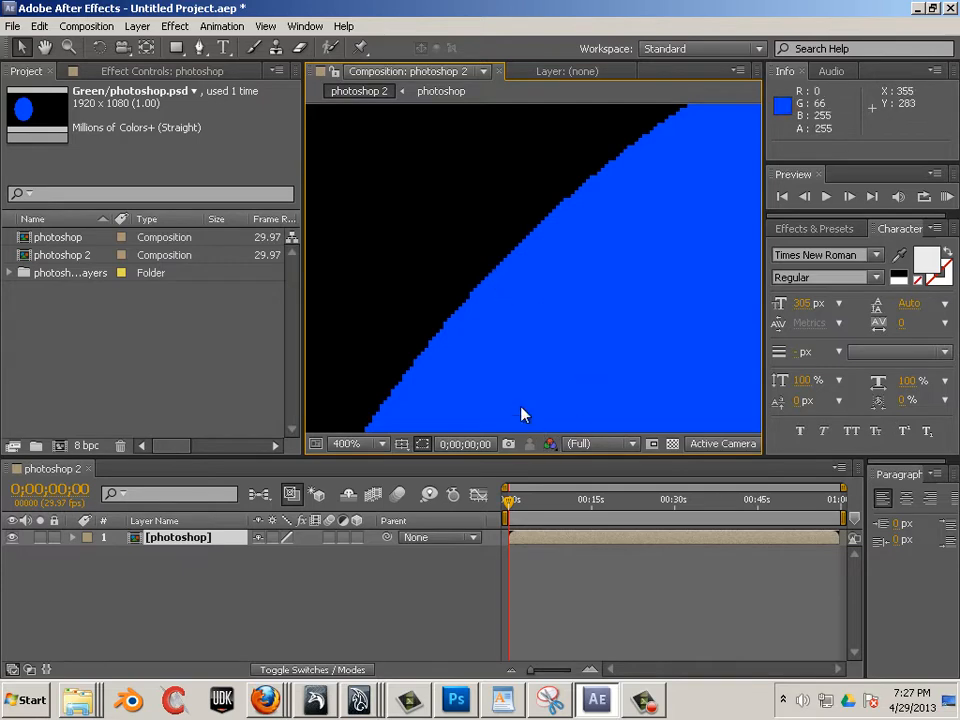
# - Switch to Photoshop and create a new 1920 x 1080 pixel RGB document with a resolution of 300 pixels/inch
pyautogui.click(462, 702)
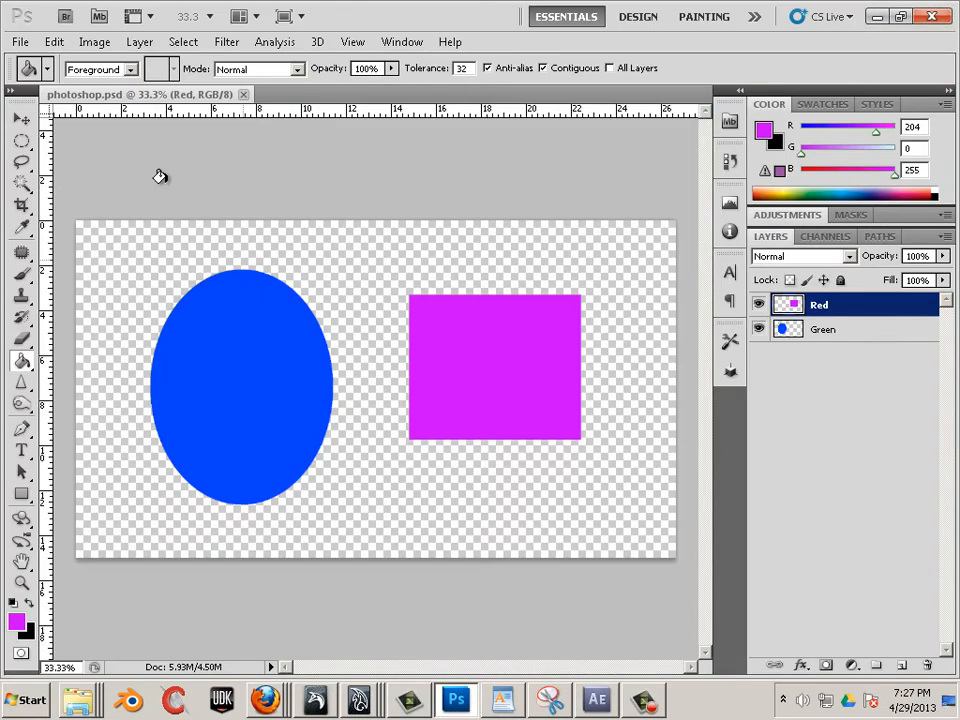
pyautogui.click(20, 41)
pyautogui.click(30, 62)
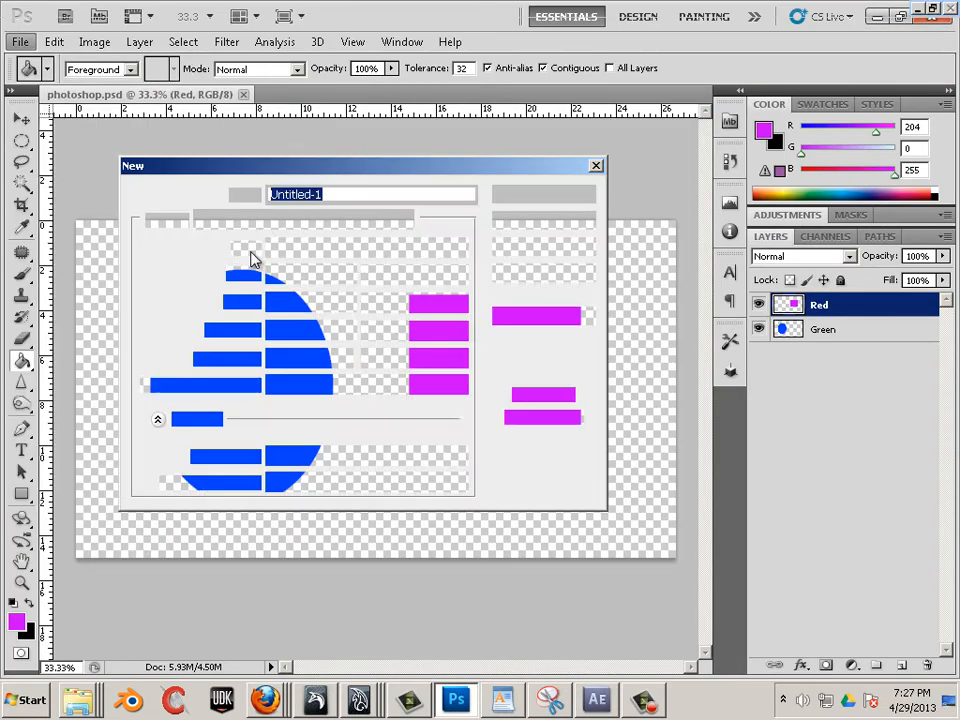
pyautogui.doubleClick(299, 330)
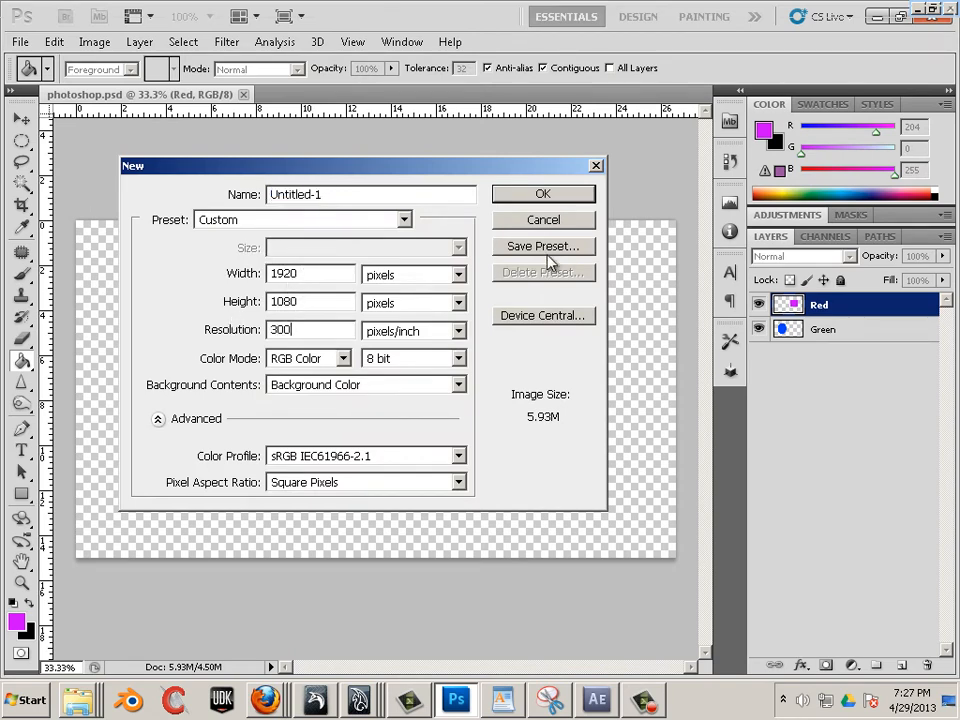
pyautogui.click(556, 200)
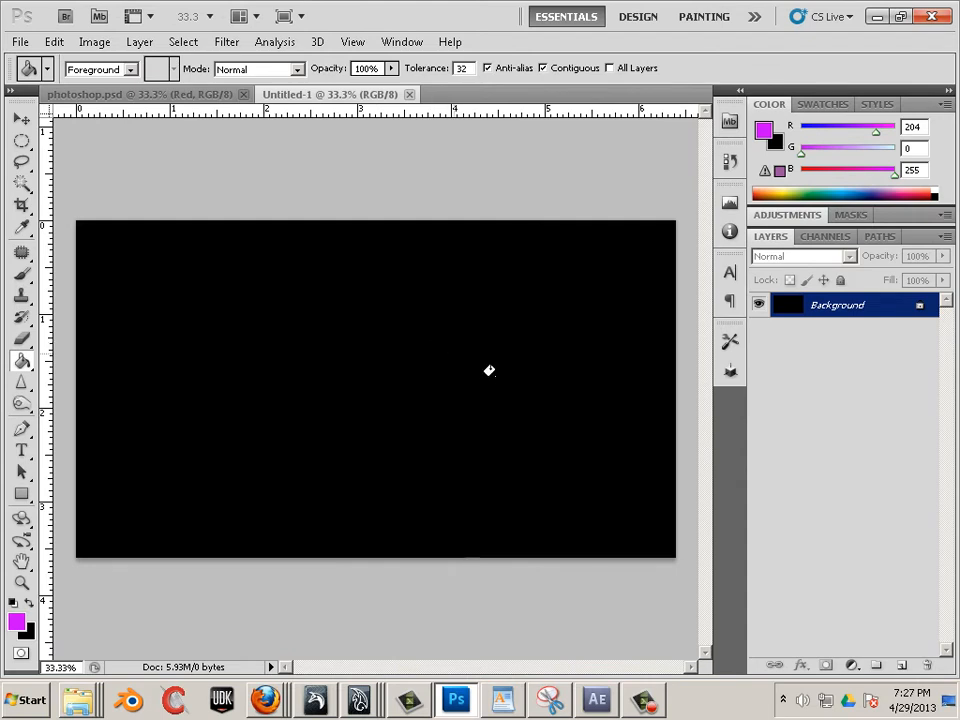
# - Add two empty layers and draw a magenta-filled ellipse about 2 by 2.2 inches on Layer 2, in the canvas's left half
pyautogui.click(902, 665)
pyautogui.click(902, 665)
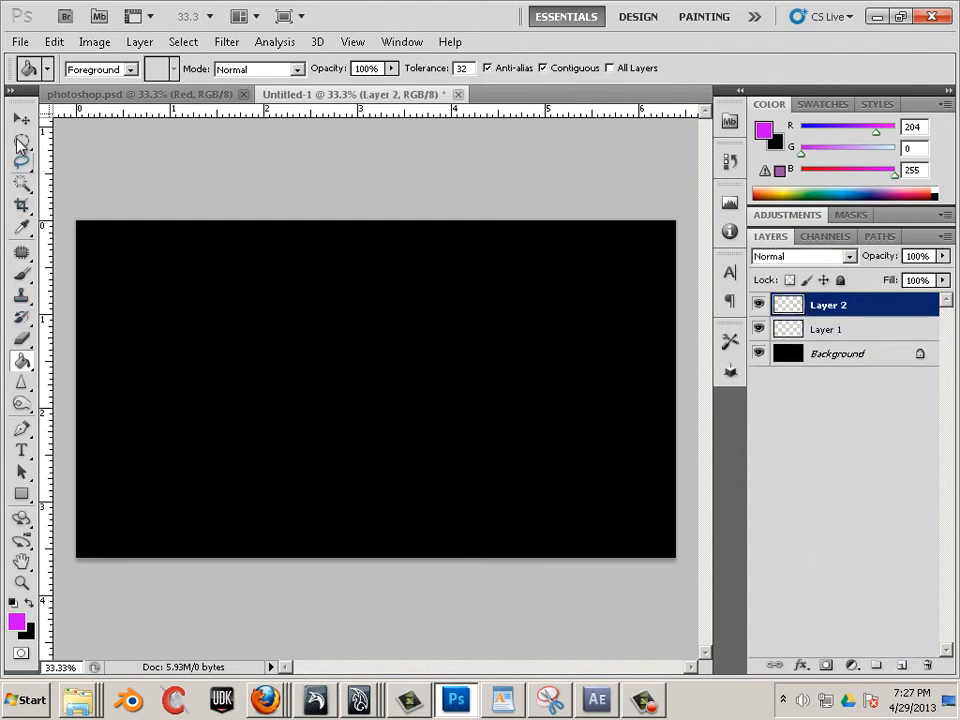
pyautogui.click(21, 119)
pyautogui.click(21, 142)
pyautogui.moveTo(352, 497); pyautogui.dragTo(353, 499)
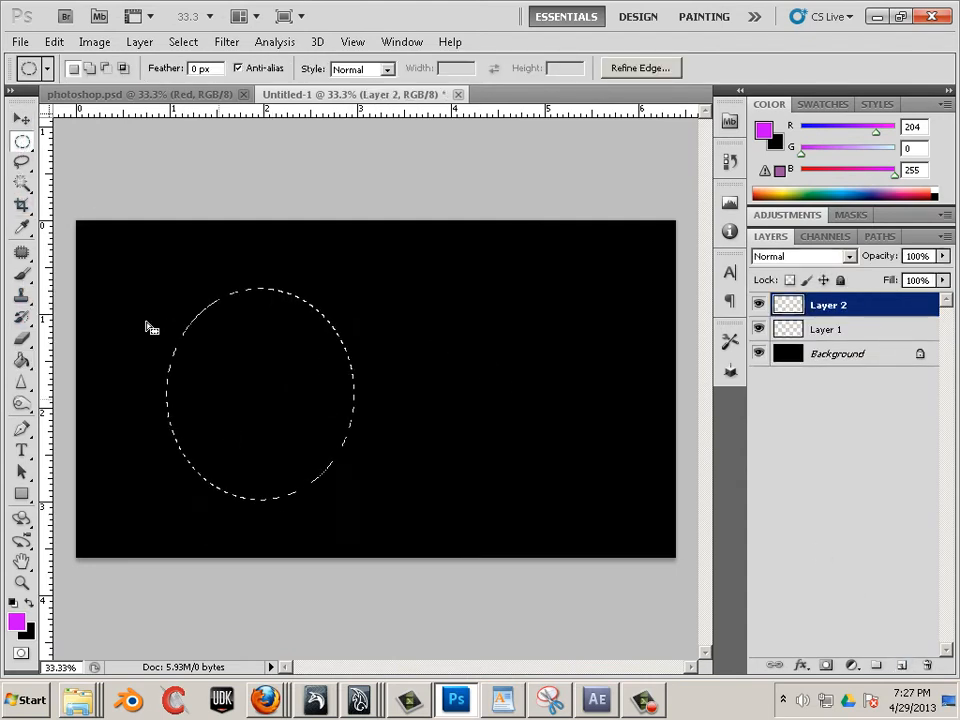
pyautogui.click(21, 360)
pyautogui.click(193, 386)
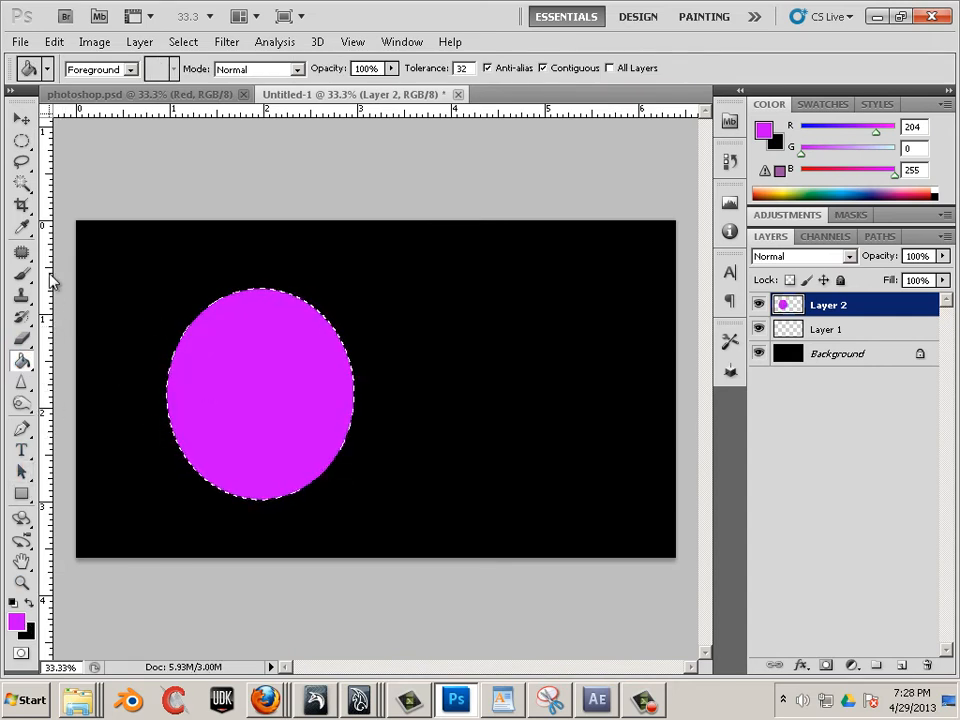
# - Make a rectangular selection about 1.7 inches square on Layer 1, in the upper right area of the canvas
pyautogui.rightClick(21, 141)
pyautogui.click(70, 137)
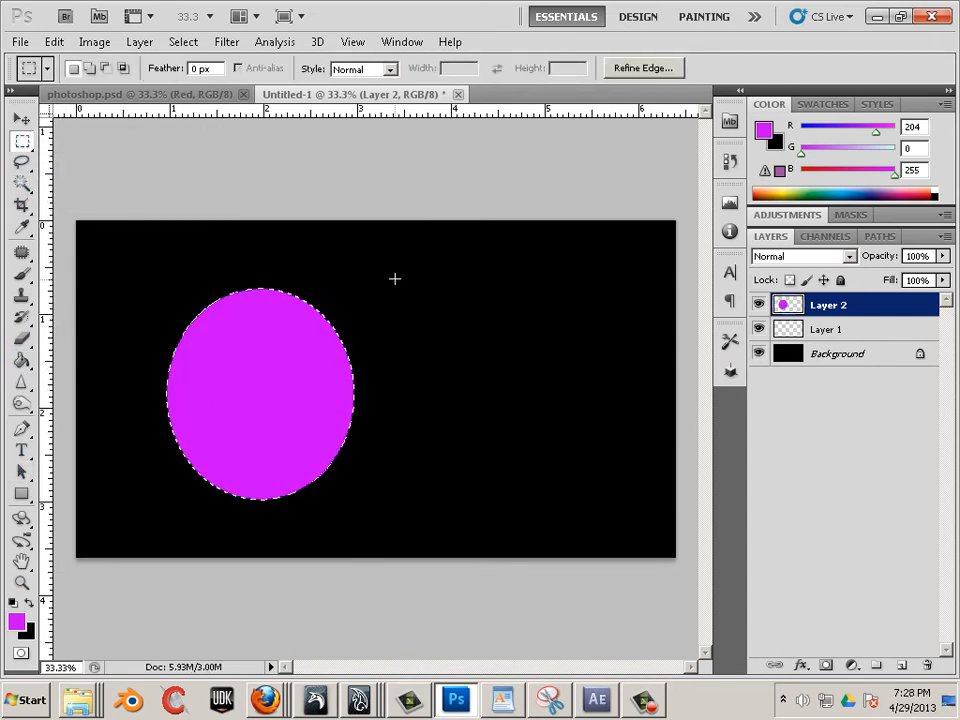
pyautogui.click(829, 329)
pyautogui.moveTo(469, 261); pyautogui.dragTo(625, 420)
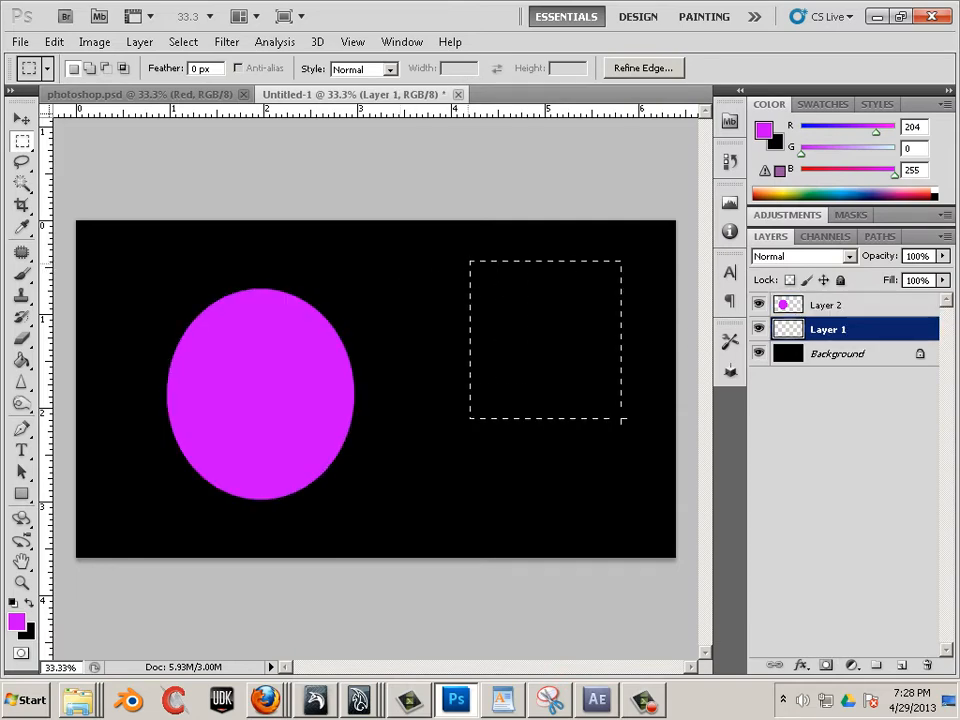
# - Fill the rectangular selection on Layer 1 with yellow (RGB 255, 240, 0)
pyautogui.click(16, 622)
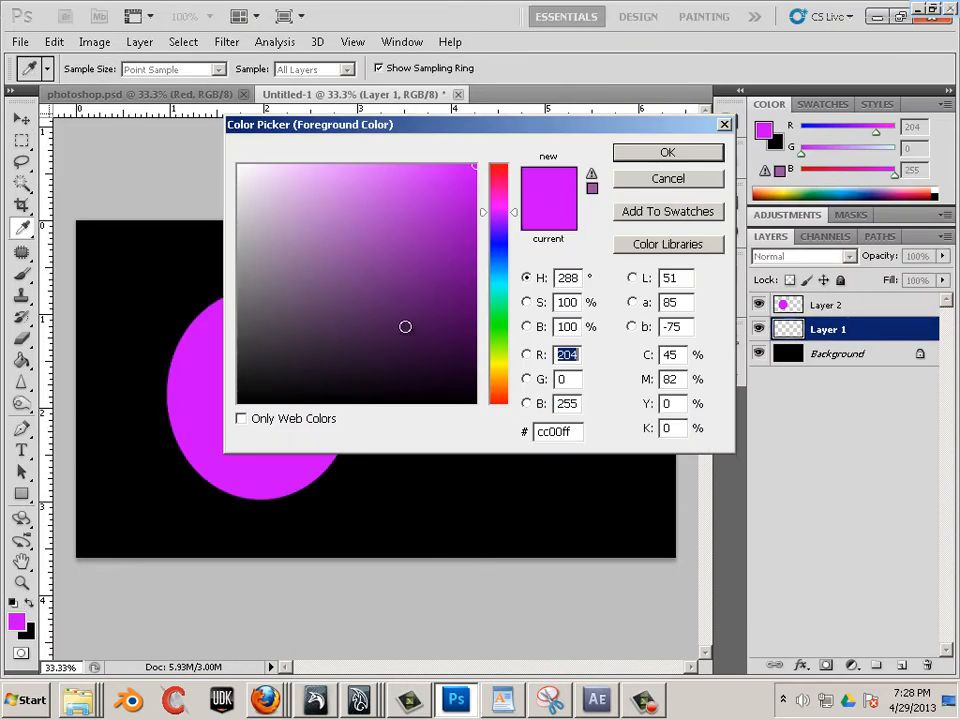
pyautogui.click(497, 367)
pyautogui.click(686, 154)
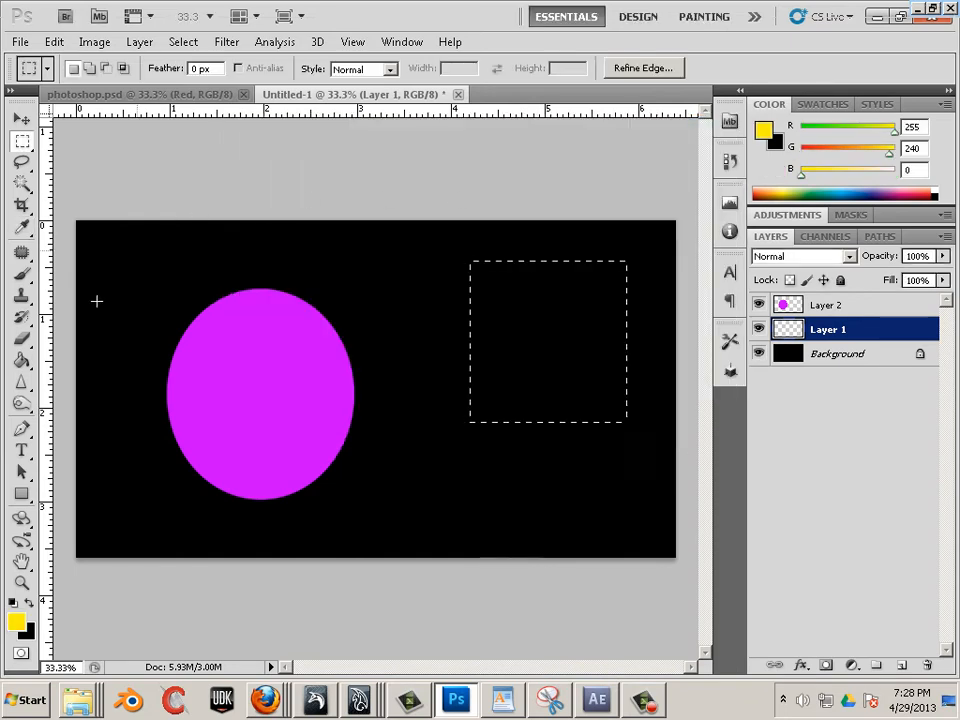
pyautogui.click(22, 360)
pyautogui.click(476, 302)
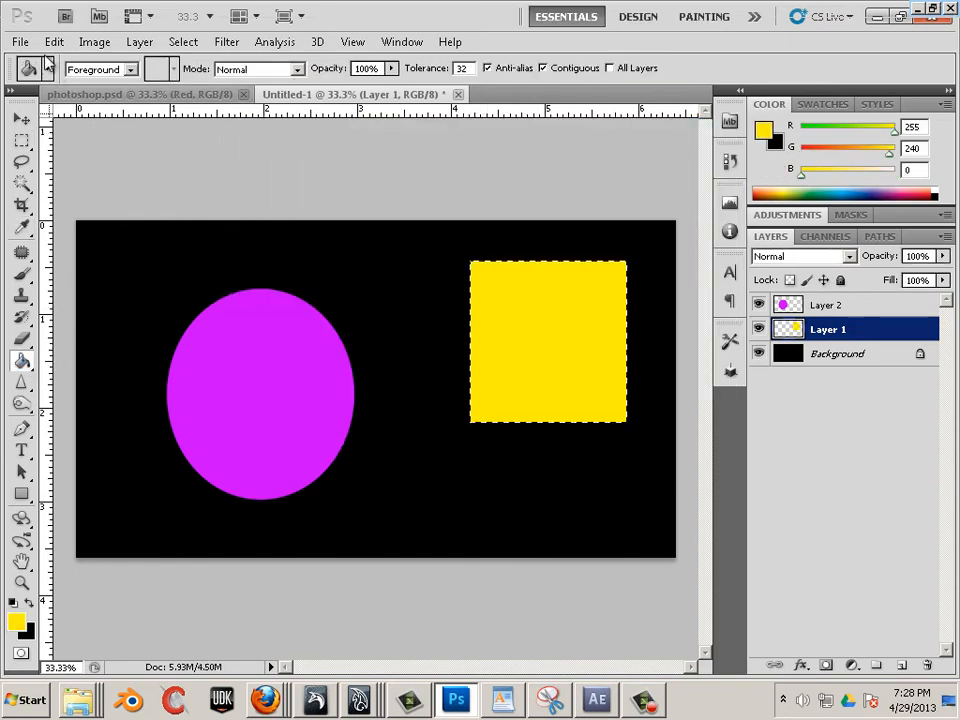
# - Save the new document as photoshopHR in Photoshop format in the examples folder, with layers and Maximize Compatibility enabled
pyautogui.click(20, 41)
pyautogui.click(62, 300)
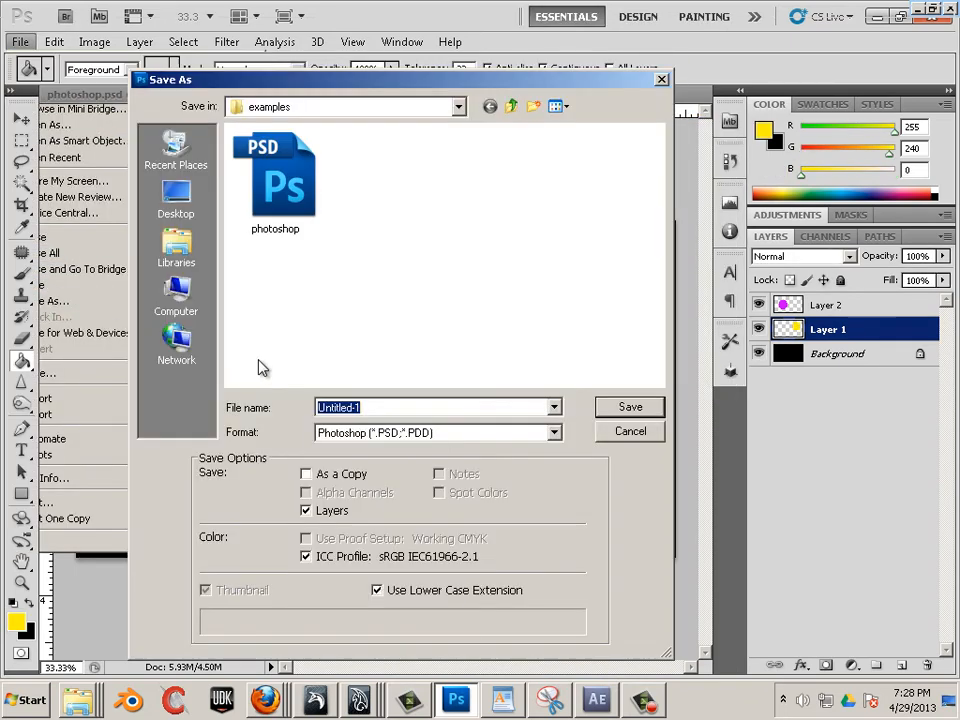
pyautogui.click(285, 200)
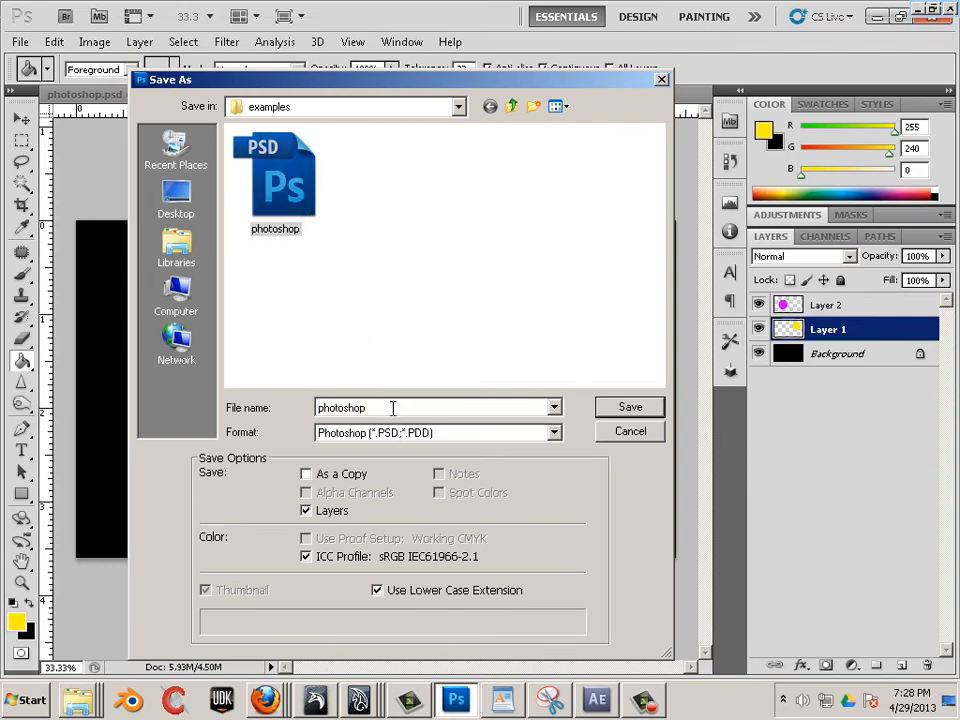
pyautogui.write('HR')
pyautogui.click(630, 408)
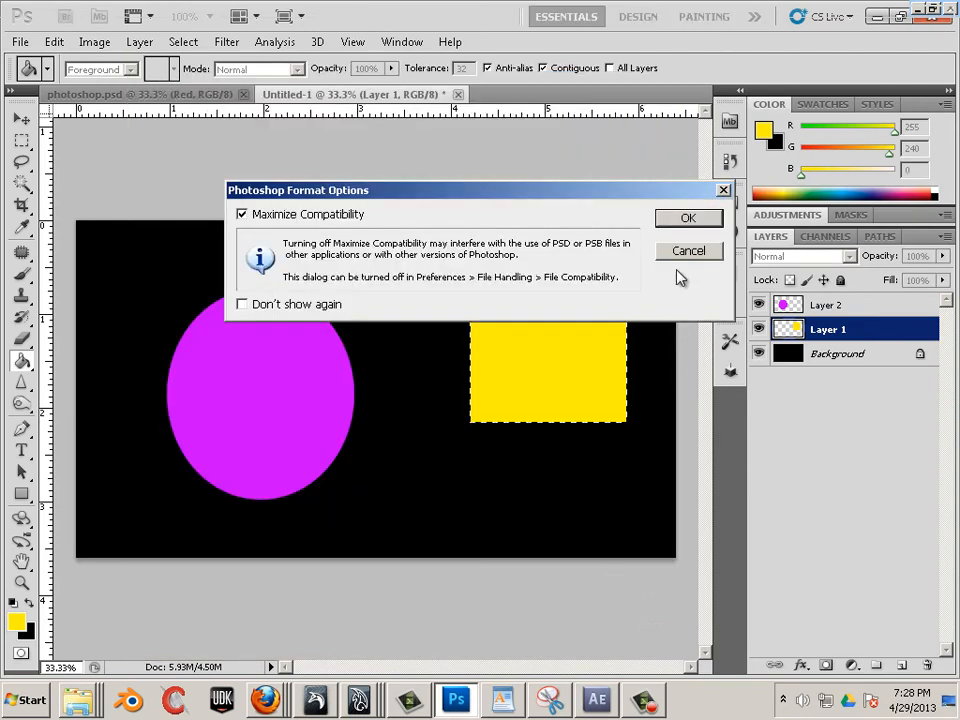
pyautogui.click(684, 218)
# - Switch to After Effects and import photoshopHR.psd as a composition with editable layer styles
pyautogui.click(597, 698)
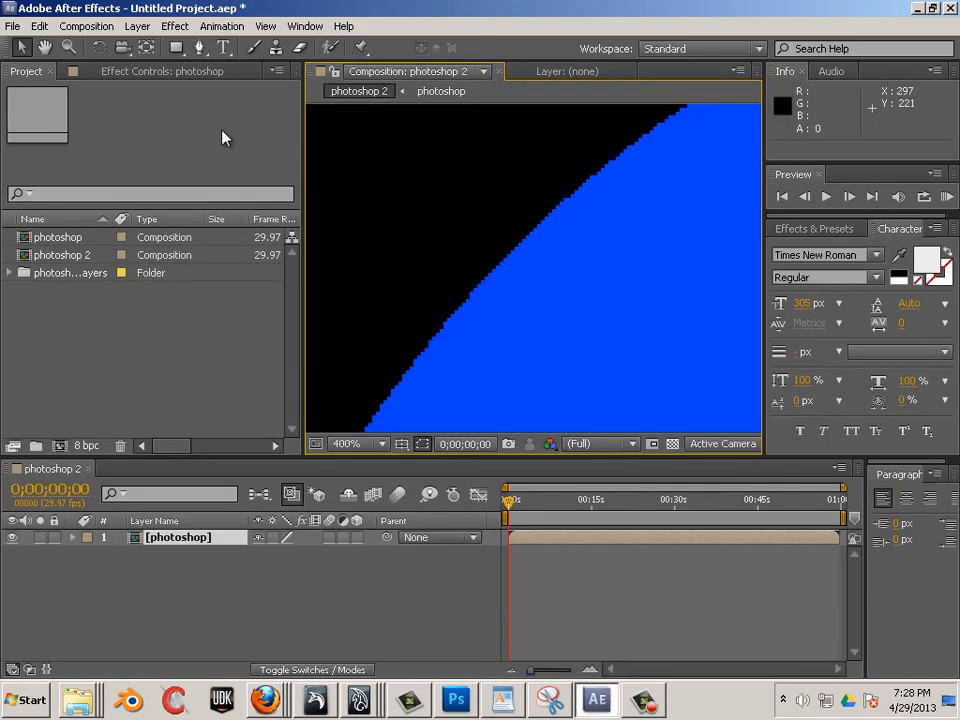
pyautogui.rightClick(63, 348)
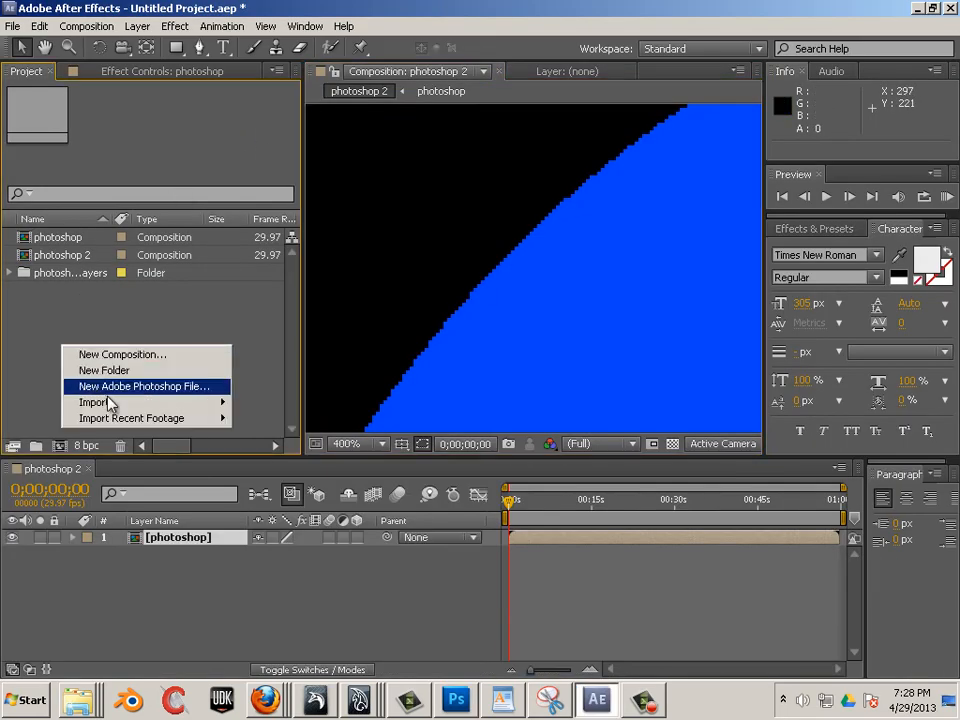
pyautogui.moveTo(205, 403)
pyautogui.click(252, 402)
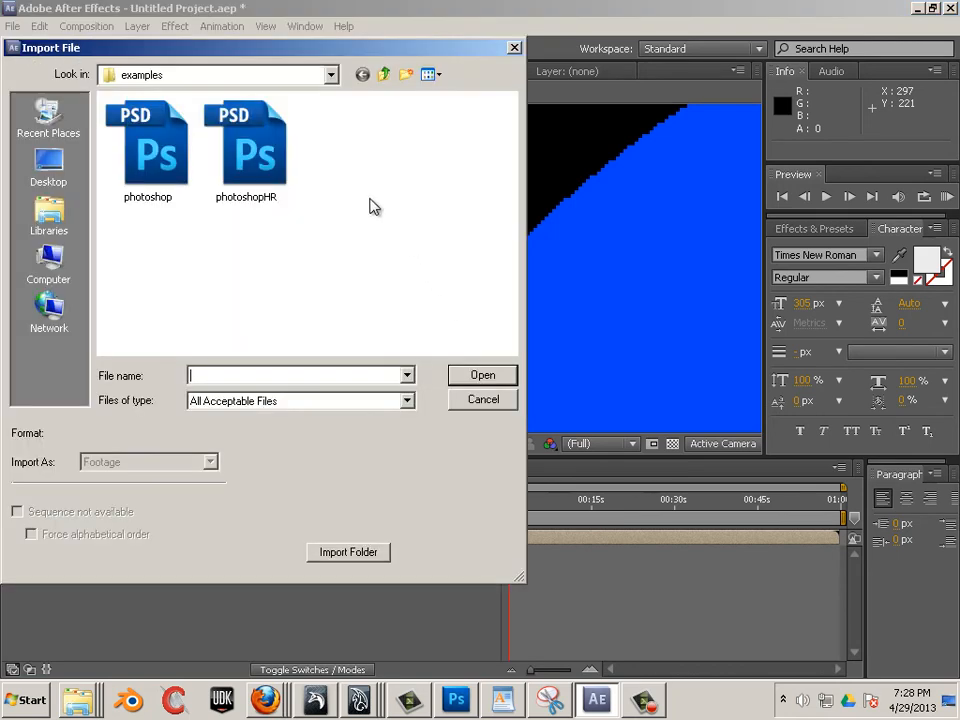
pyautogui.doubleClick(252, 172)
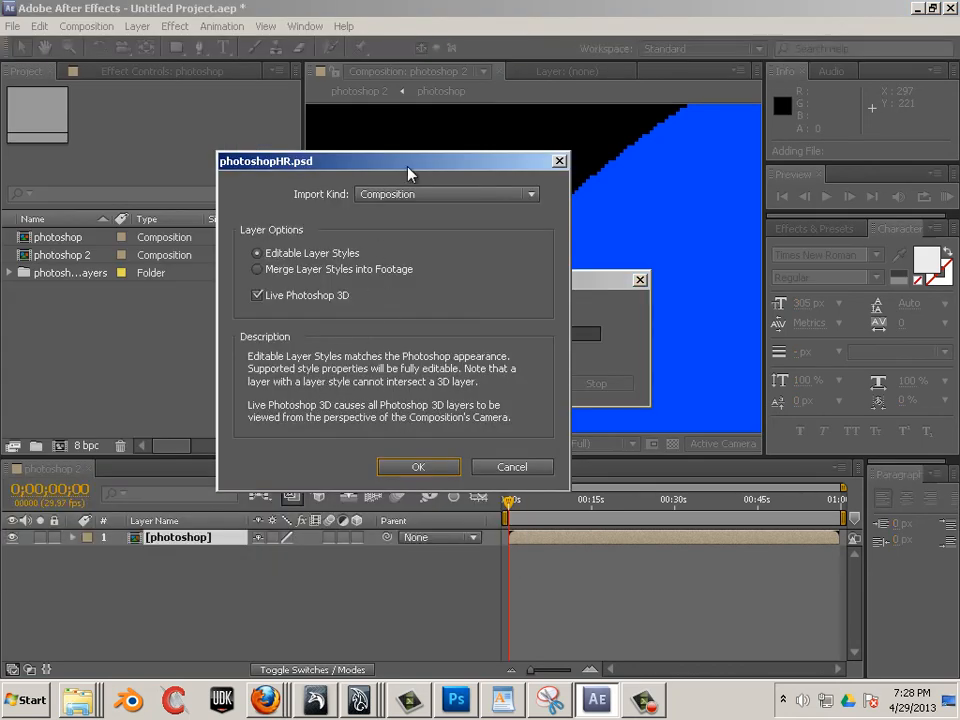
pyautogui.click(410, 465)
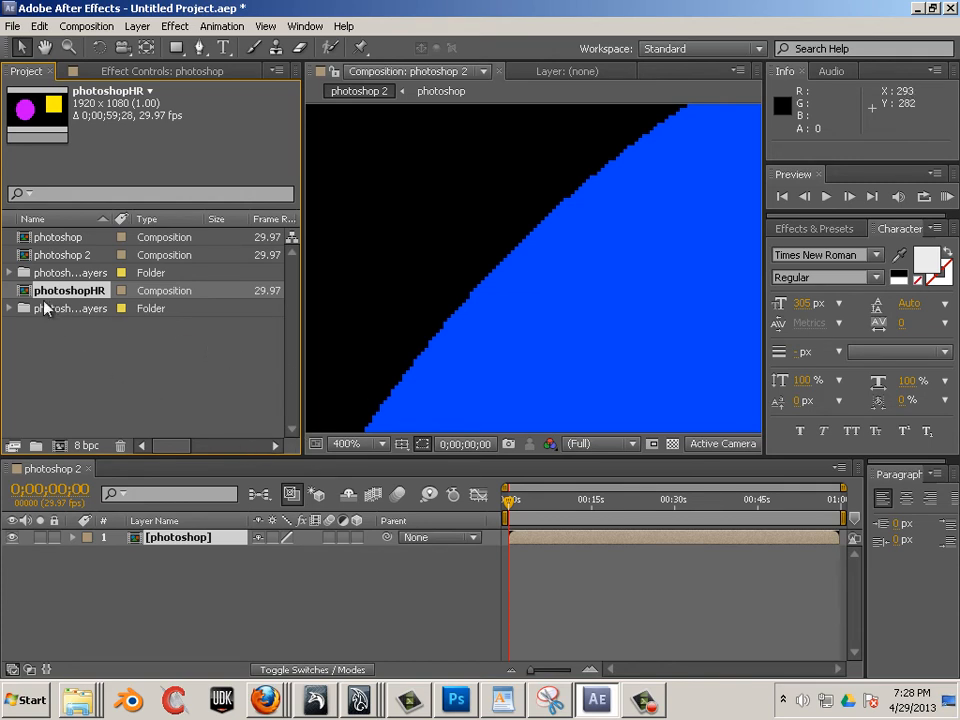
# - Place the photoshopHR composition beneath the photoshop layer in the photoshop 2 timeline, and hide the photoshop layer
pyautogui.moveTo(27, 292); pyautogui.dragTo(148, 555)
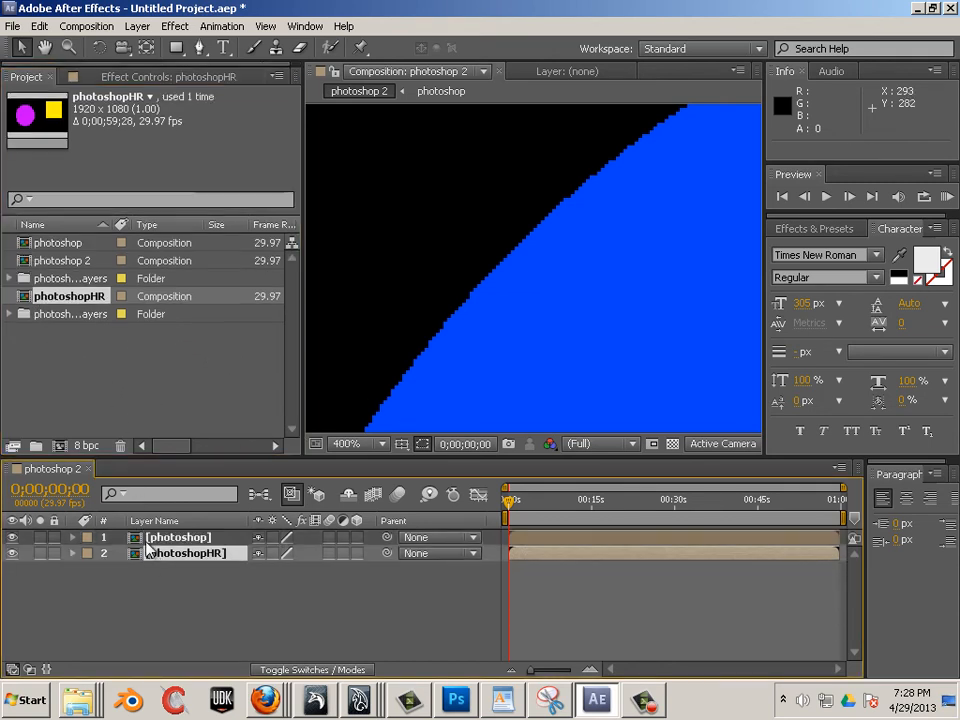
pyautogui.click(12, 537)
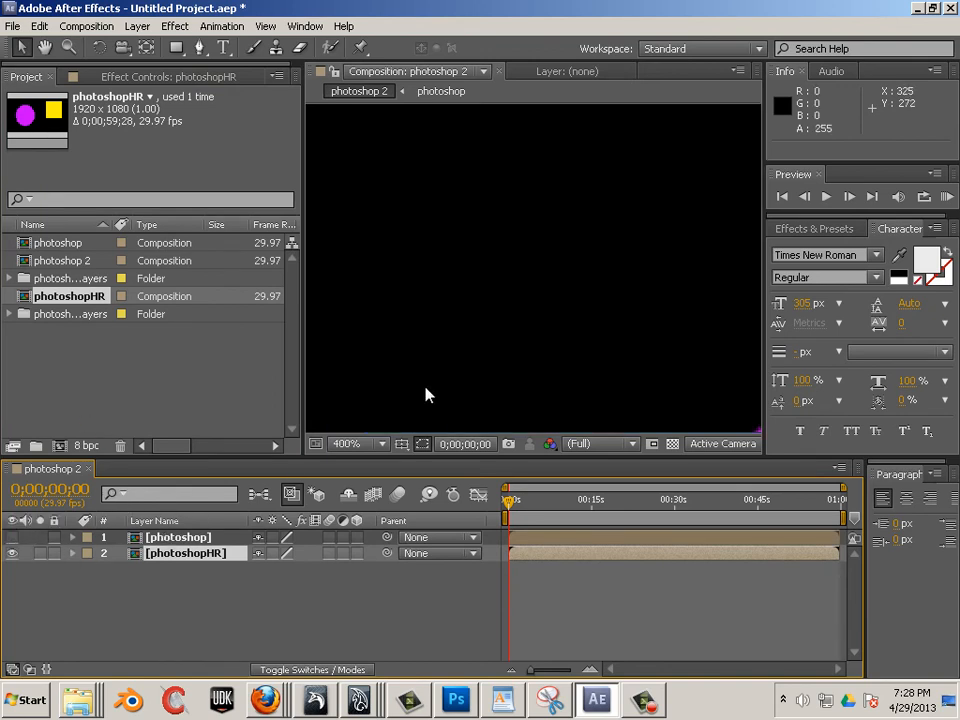
# - Examine the edge of the magenta ellipse in the photoshopHR layer at magnifications up to 800%
pyautogui.scroll(-5, 427, 395)
pyautogui.scroll(5, 462, 406)
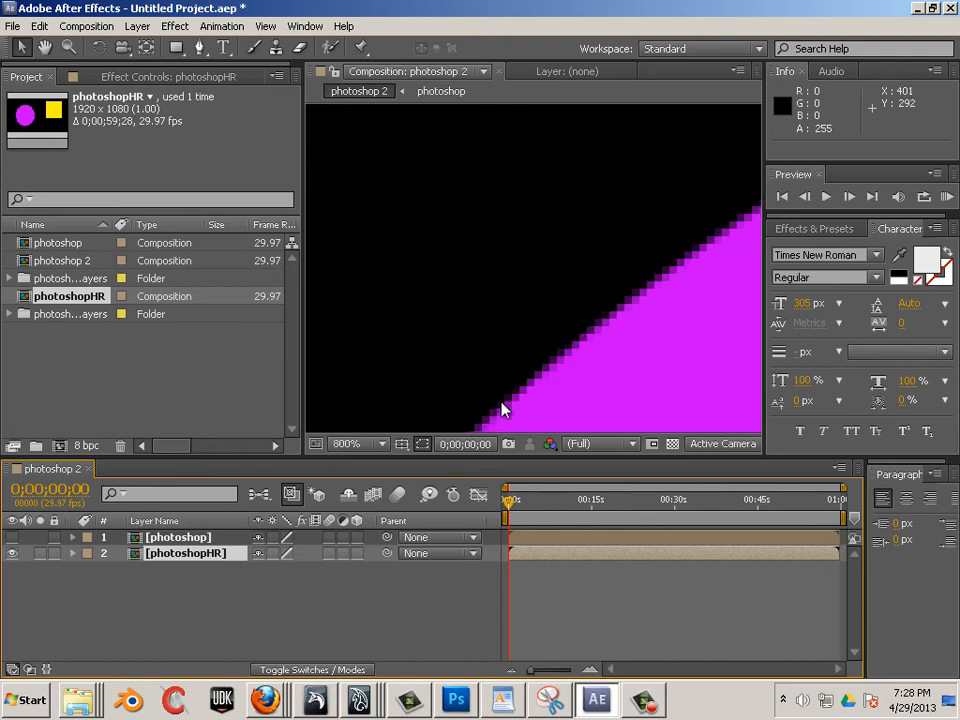
pyautogui.scroll(2, 510, 303)
pyautogui.scroll(-3, 510, 308)
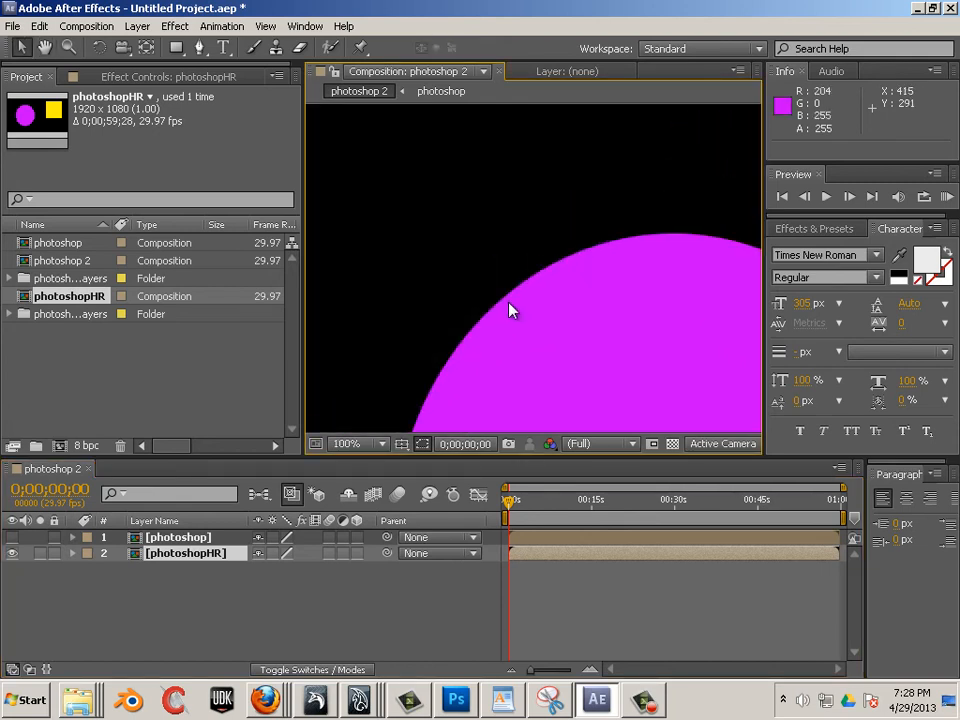
pyautogui.scroll(2, 531, 328)
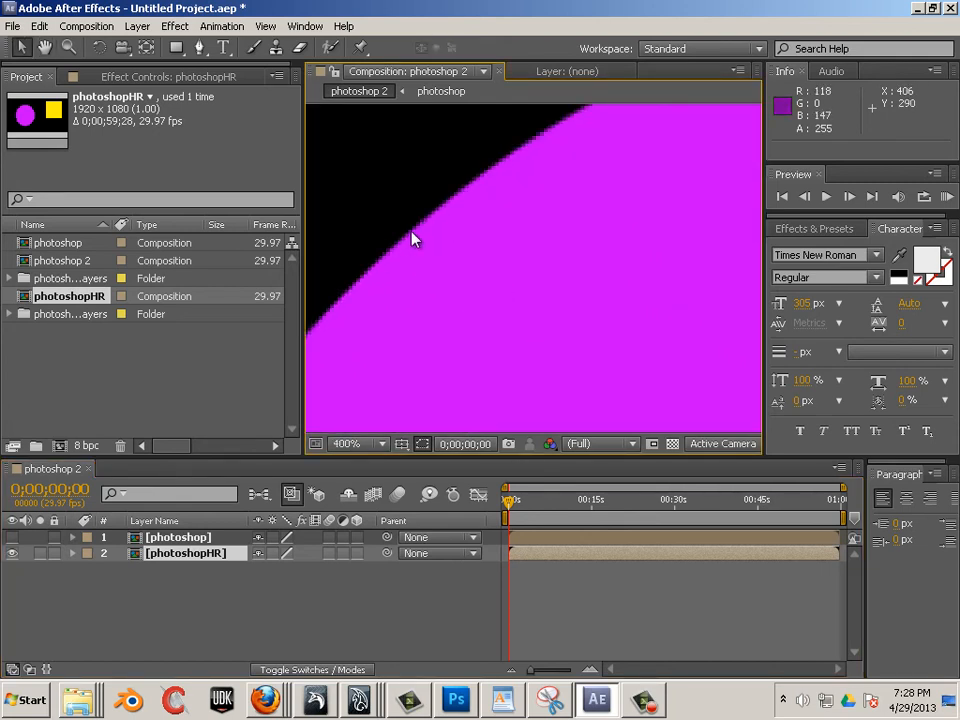
pyautogui.scroll(-7, 450, 270)
pyautogui.scroll(-1, 460, 300)
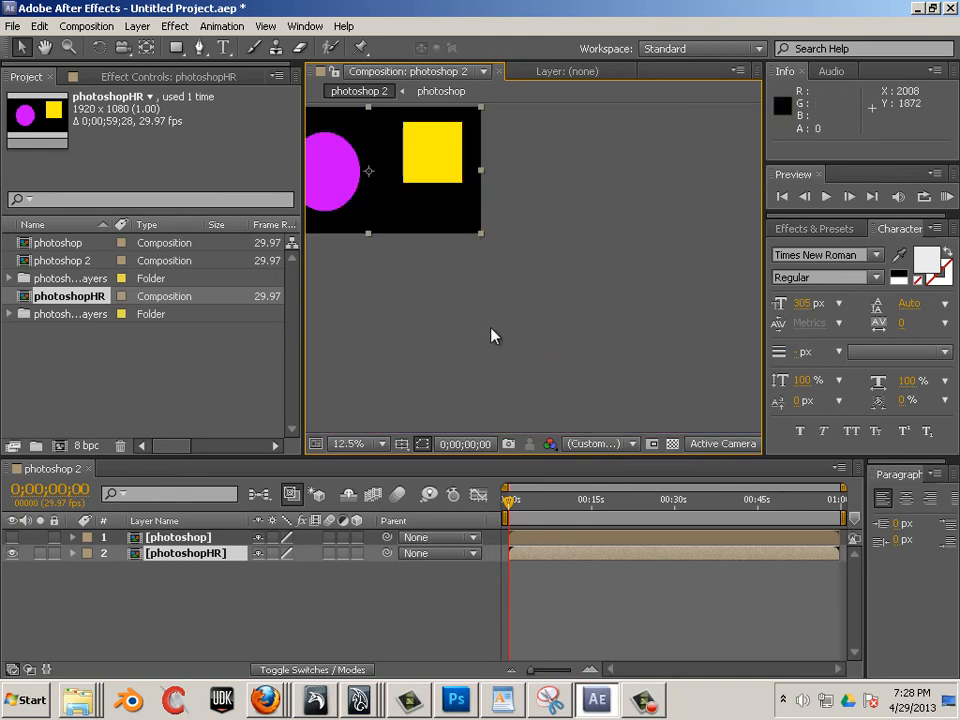
pyautogui.moveTo(436, 315); pyautogui.dragTo(559, 420)
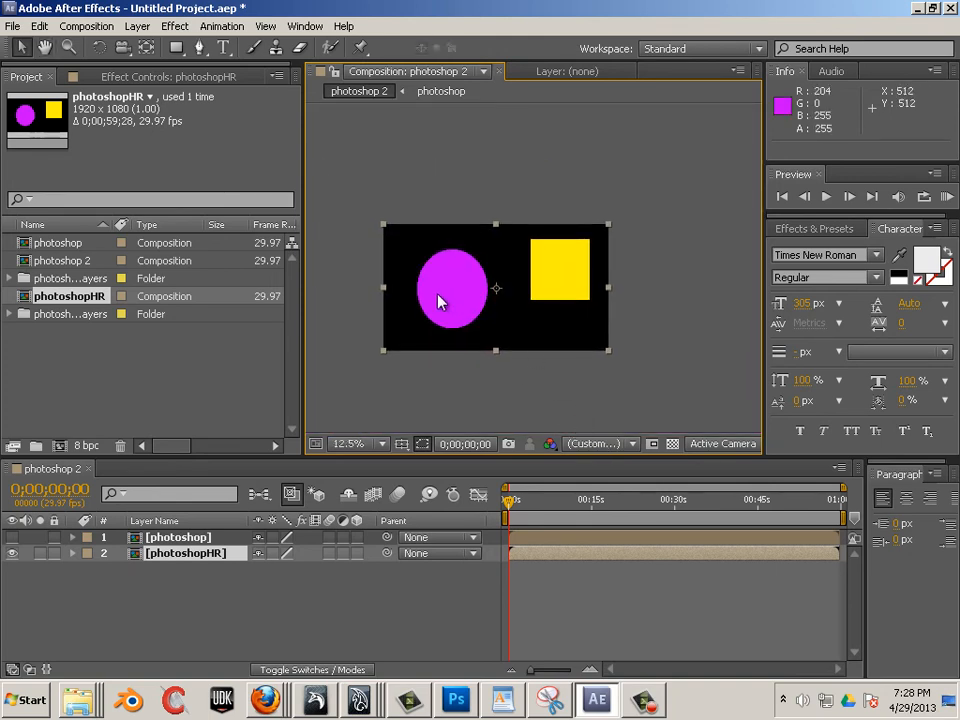
pyautogui.scroll(6, 439, 302)
pyautogui.moveTo(348, 162); pyautogui.dragTo(574, 388)
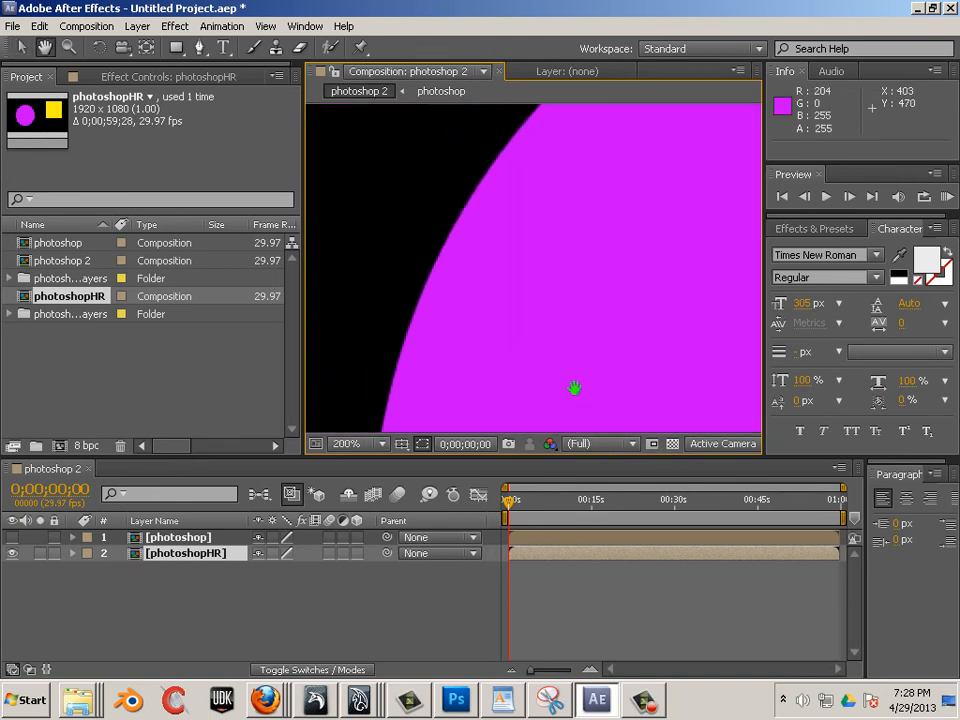
pyautogui.scroll(1, 440, 272)
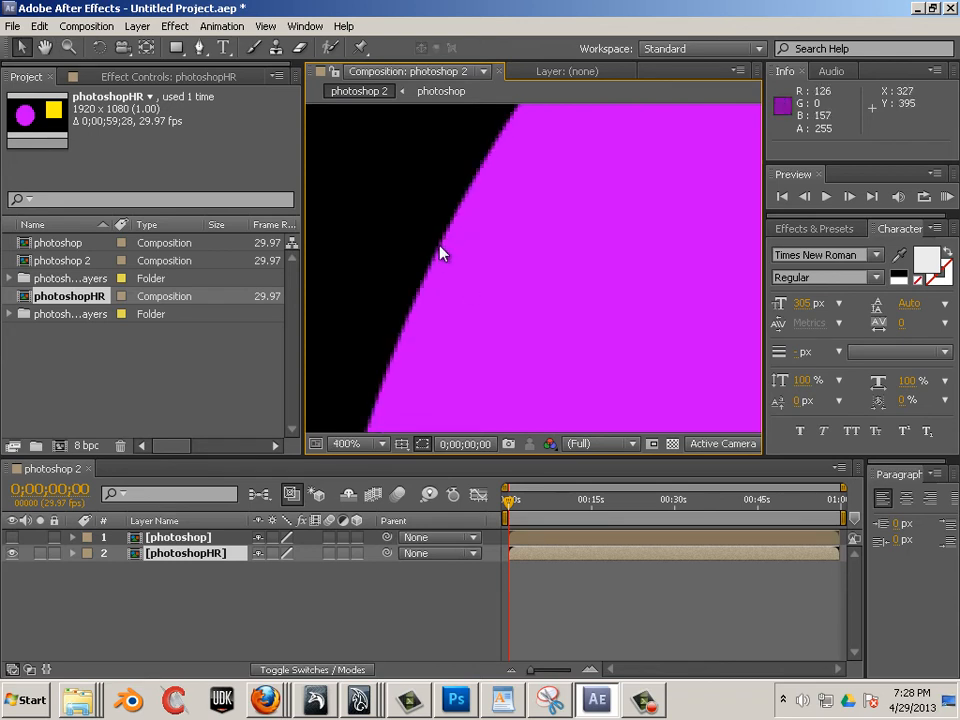
# - Hide the photoshopHR layer, show the photoshop layer, and inspect the blue ellipse's edge at 400% for comparison
pyautogui.click(12, 553)
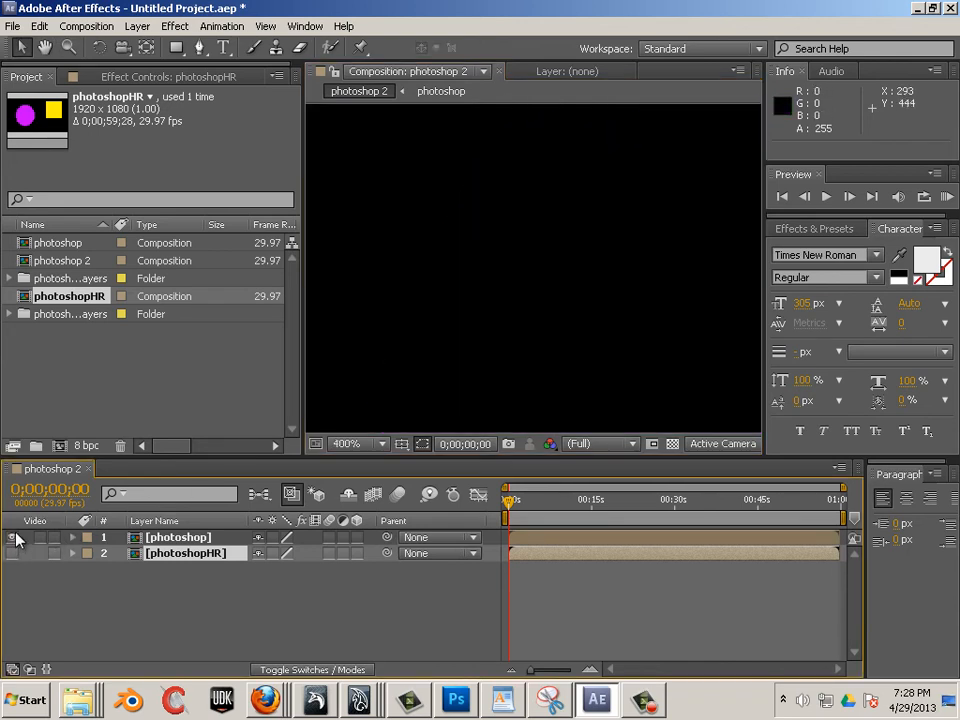
pyautogui.click(12, 537)
pyautogui.moveTo(401, 289); pyautogui.dragTo(606, 392)
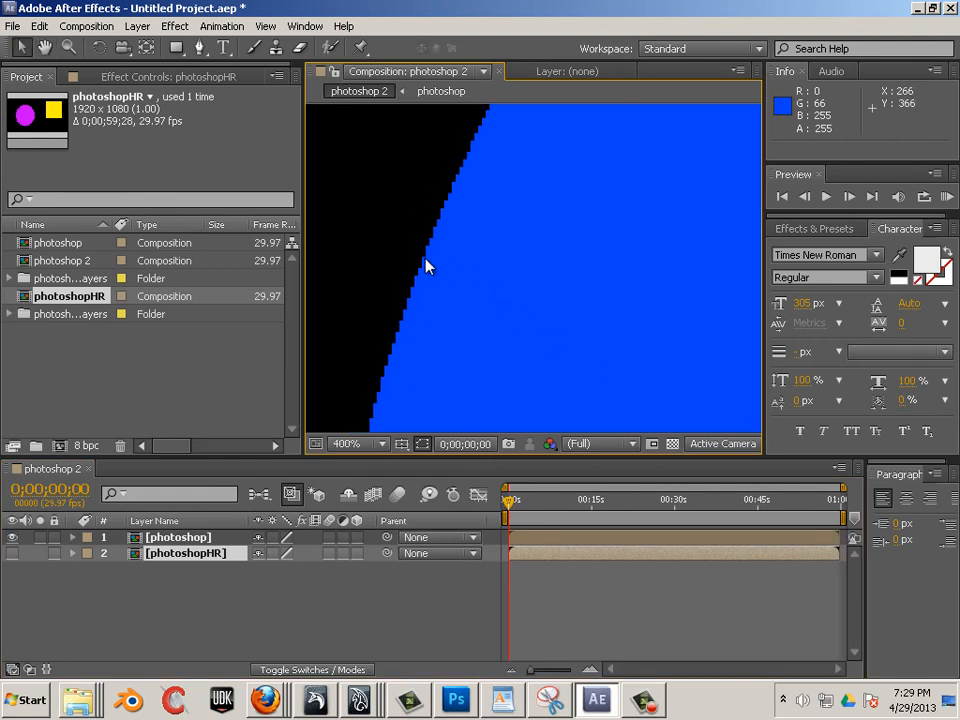
pyautogui.scroll(-7, 426, 264)
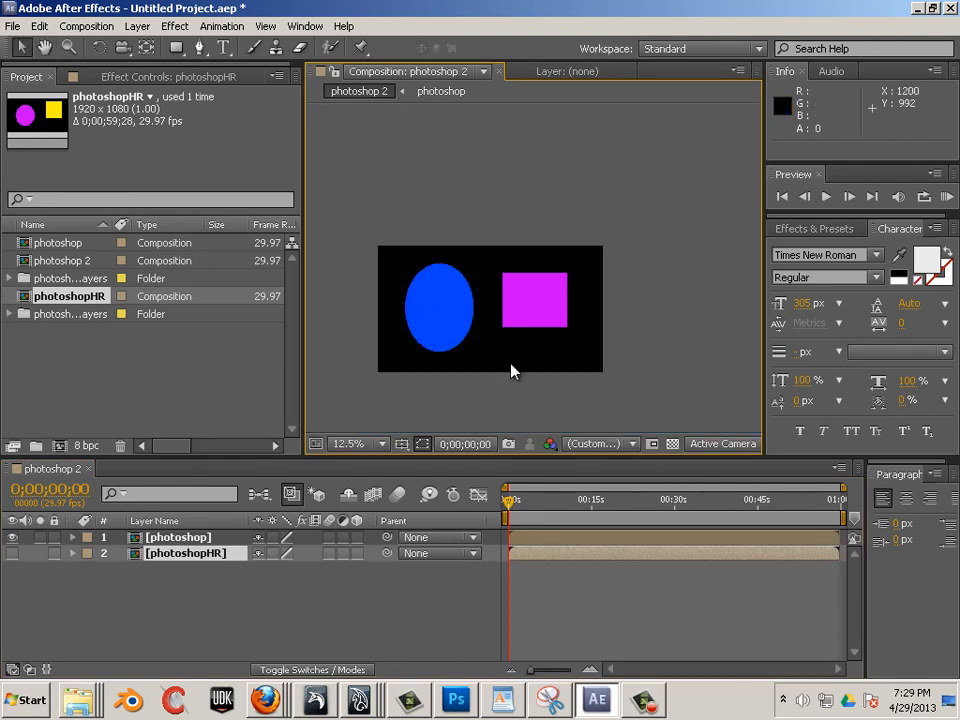